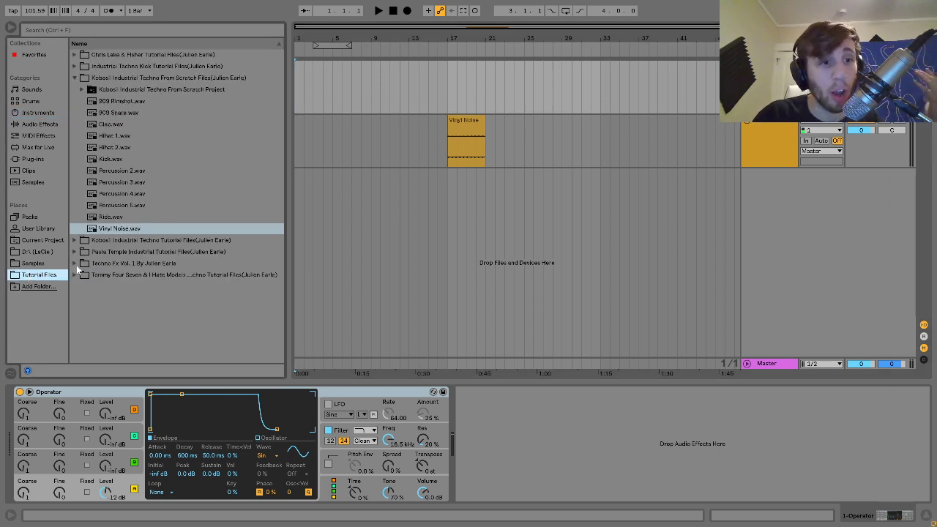
# - Preview several FX samples in the Techno Fx Vol. 1 tutorial folder, including FX 20, FX 11, FX 29 and FX 6
pyautogui.click(74, 263)
pyautogui.scroll(-5, 74, 263)
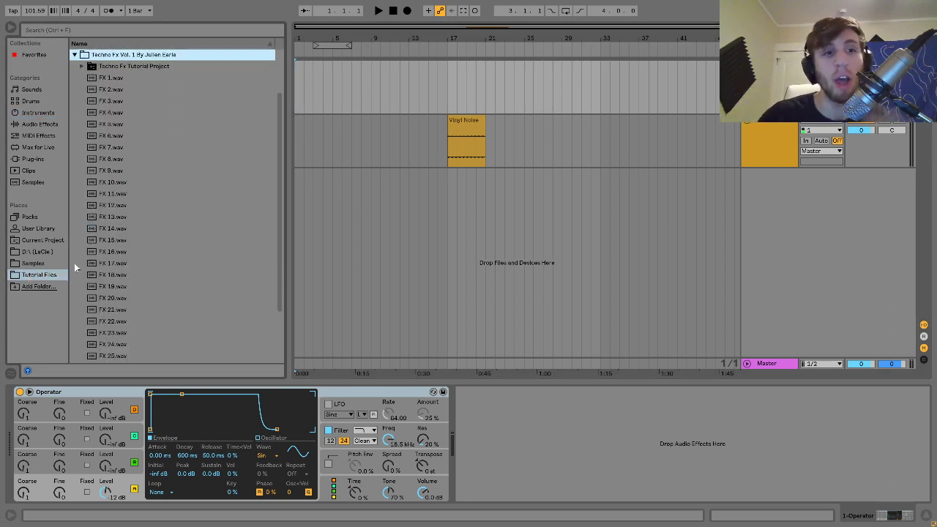
pyautogui.scroll(4, 115, 323)
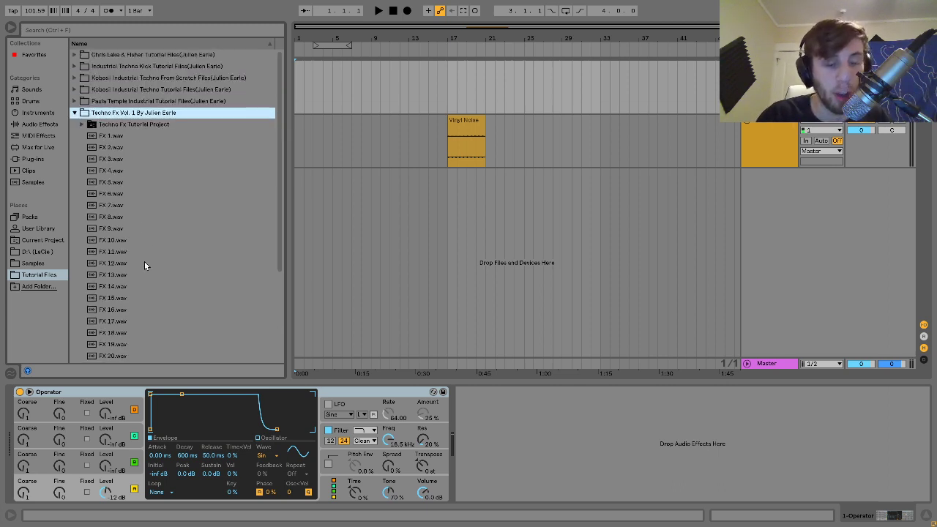
pyautogui.scroll(-3, 145, 265)
pyautogui.click(141, 299)
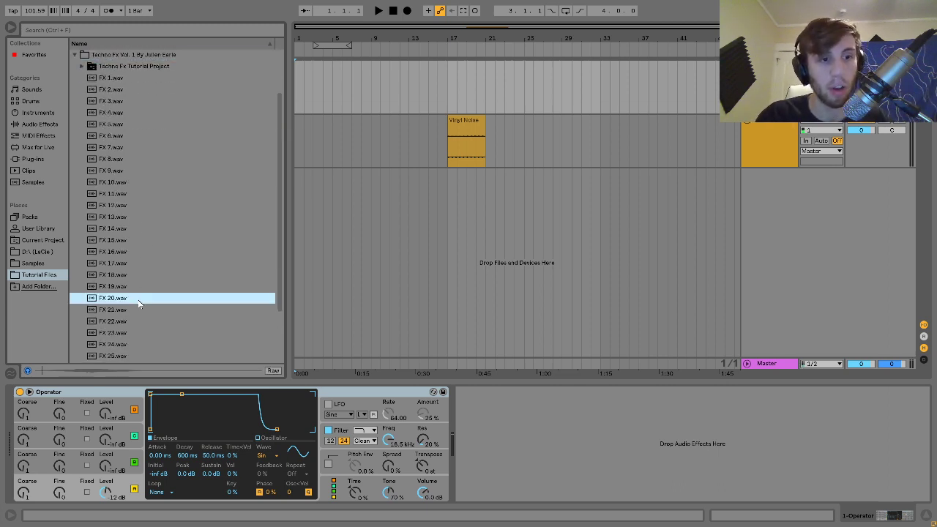
pyautogui.click(125, 192)
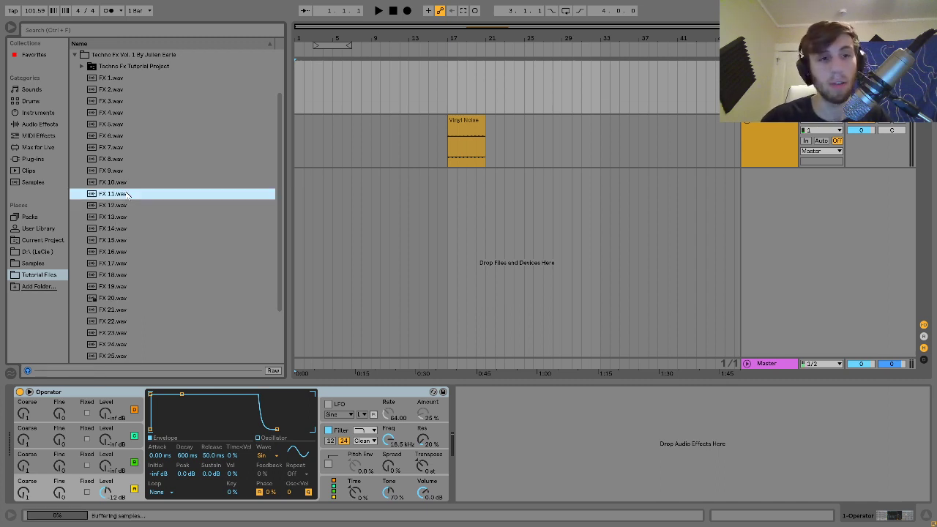
pyautogui.scroll(-3, 128, 307)
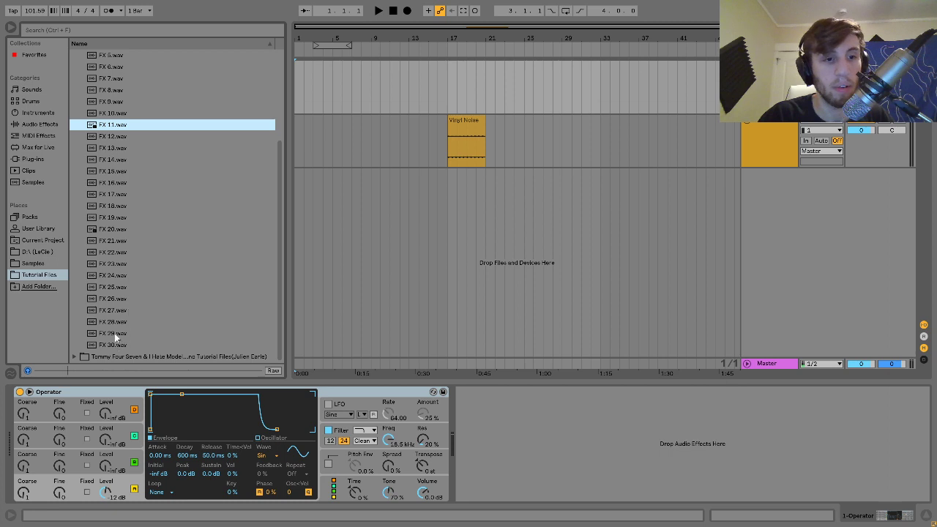
pyautogui.click(115, 334)
pyautogui.click(132, 70)
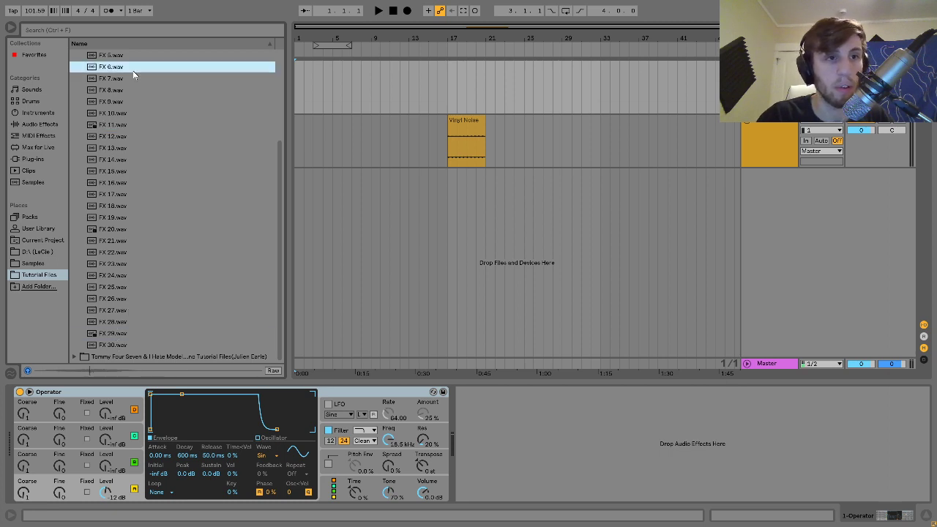
pyautogui.press('pagedown')
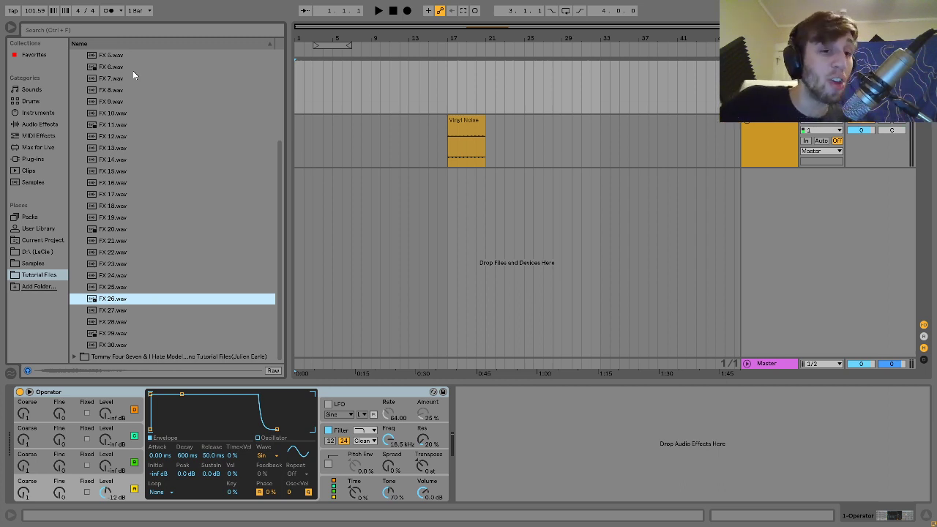
pyautogui.scroll(4, 133, 70)
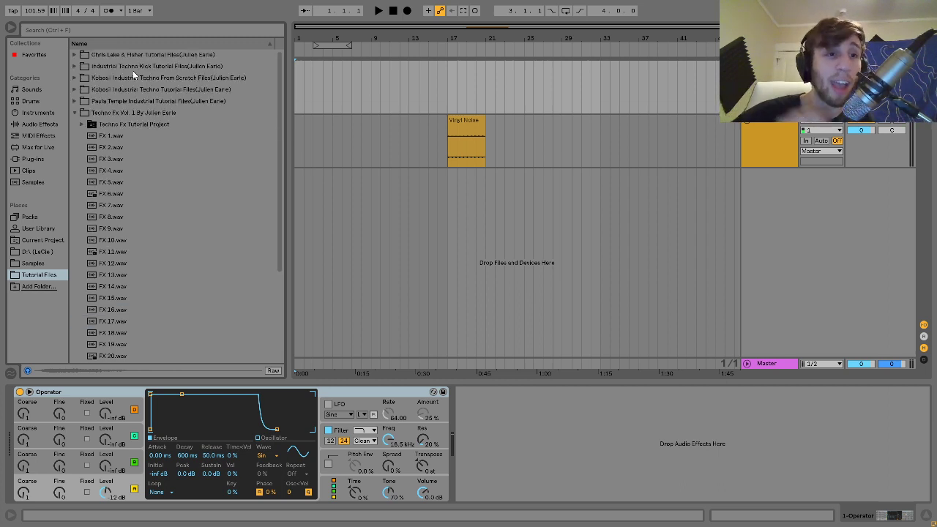
pyautogui.scroll(-4, 133, 70)
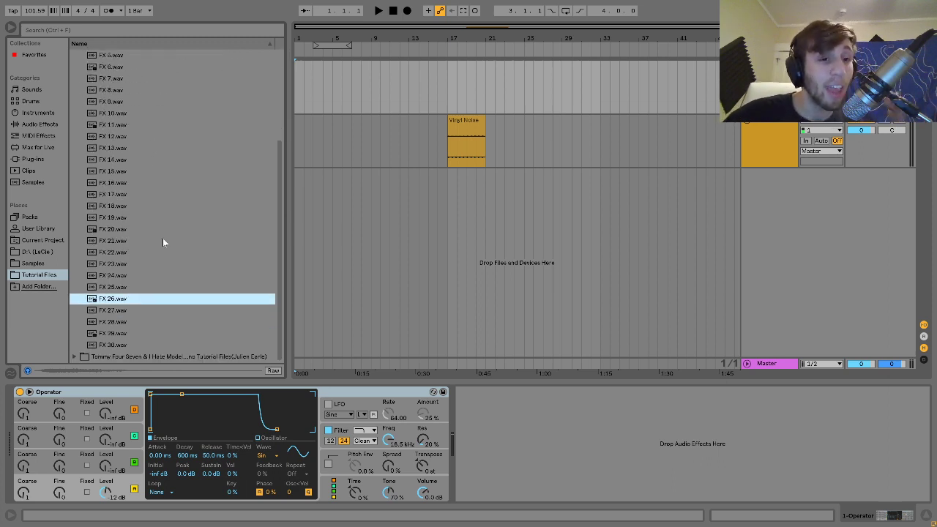
pyautogui.scroll(1, 162, 242)
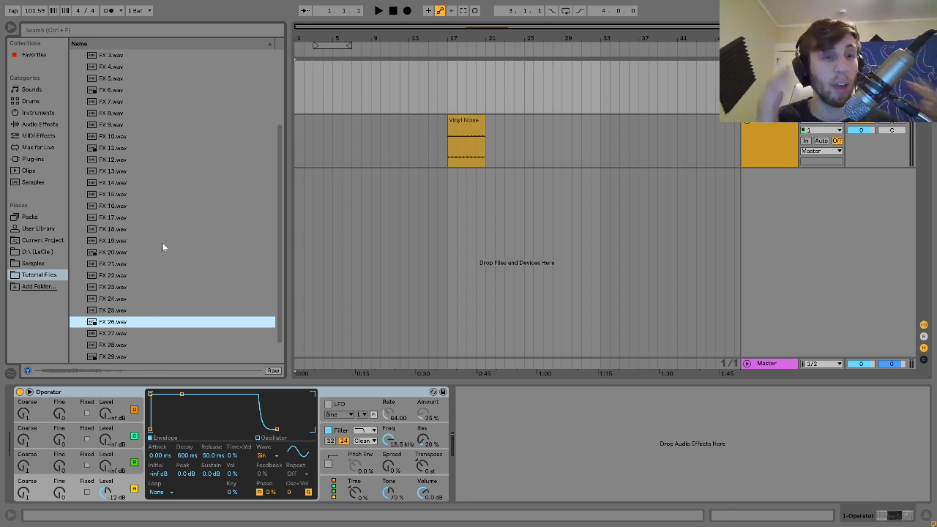
pyautogui.scroll(3, 163, 247)
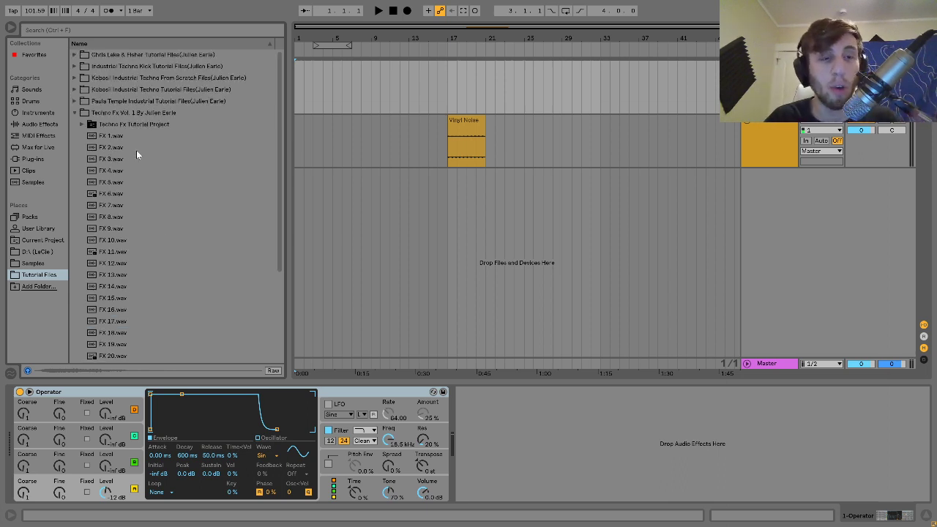
pyautogui.scroll(-3, 136, 150)
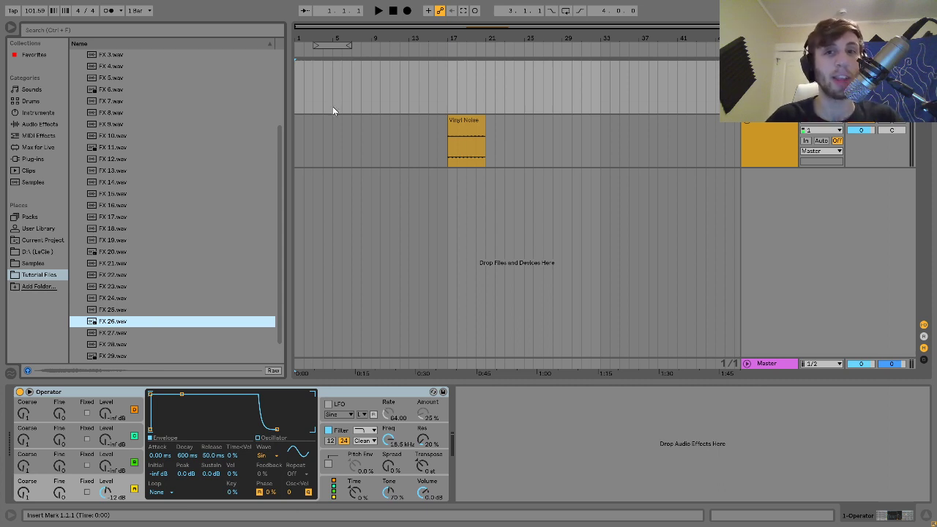
# - Create a four-bar MIDI clip at bar 1 of the Operator track and fill its whole length with one G#3 note
pyautogui.moveTo(334, 103); pyautogui.dragTo(295, 96)
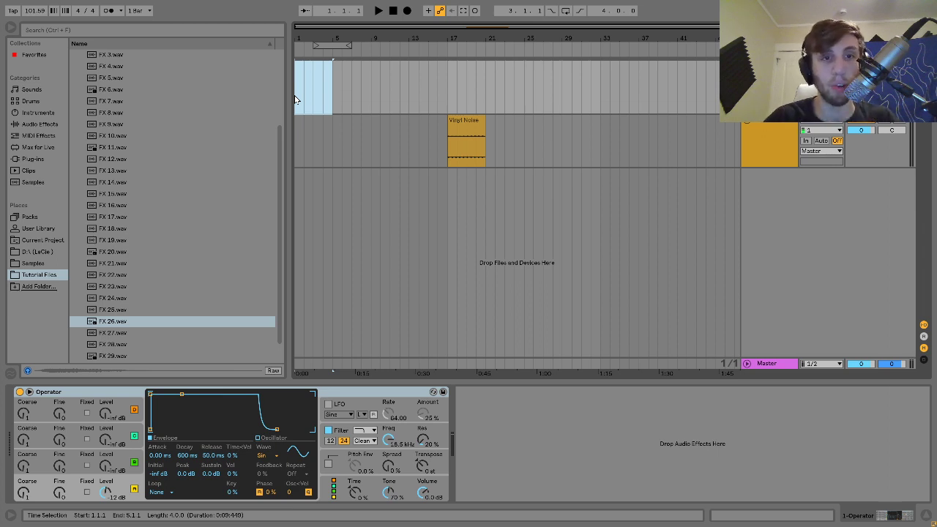
pyautogui.hotkey('ctrl', 'shift', 'm')
pyautogui.doubleClick(178, 360)
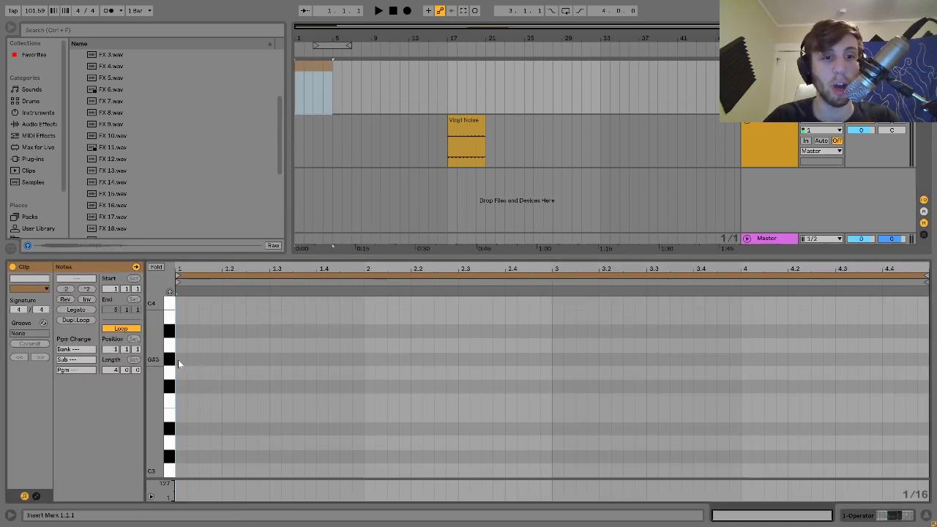
pyautogui.click(76, 310)
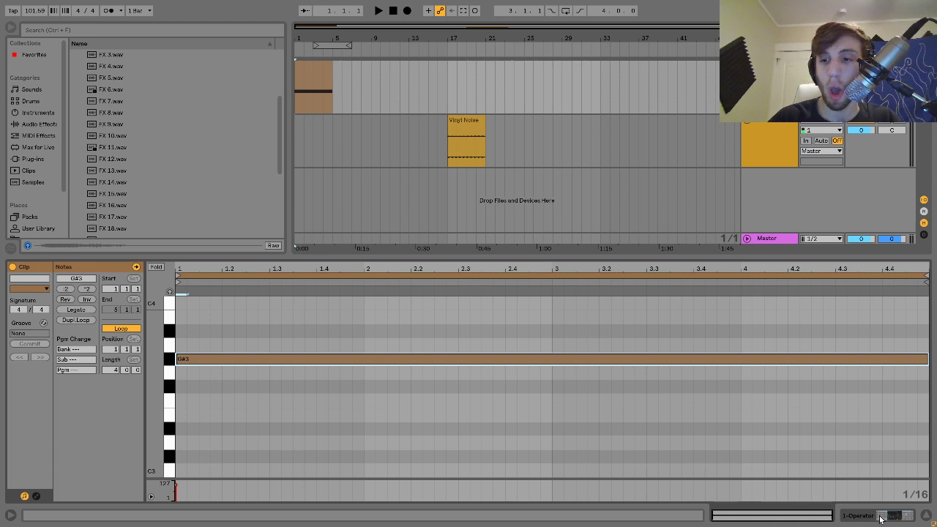
# - Set Operator's oscillator A waveform to Noise White and its filter type to band-pass
pyautogui.hotkey('shift', 'Tab')
pyautogui.click(267, 456)
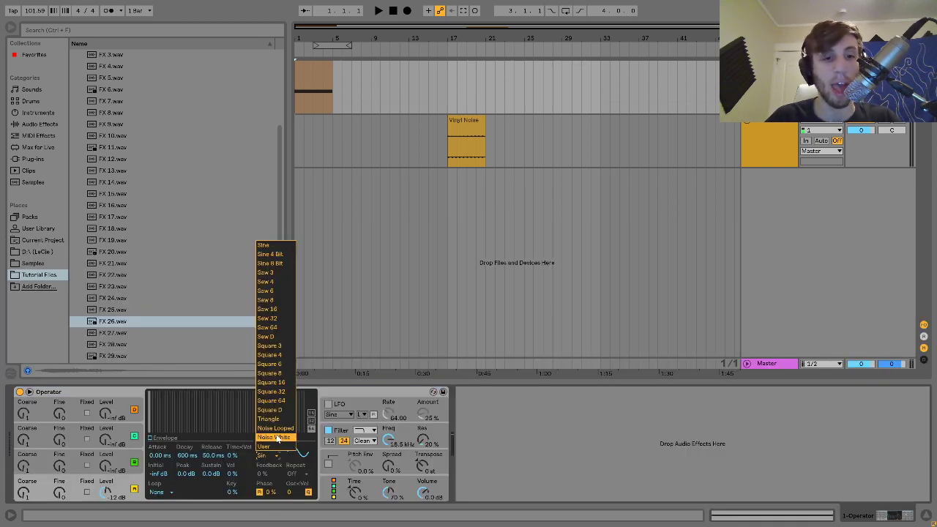
pyautogui.click(278, 440)
pyautogui.click(365, 437)
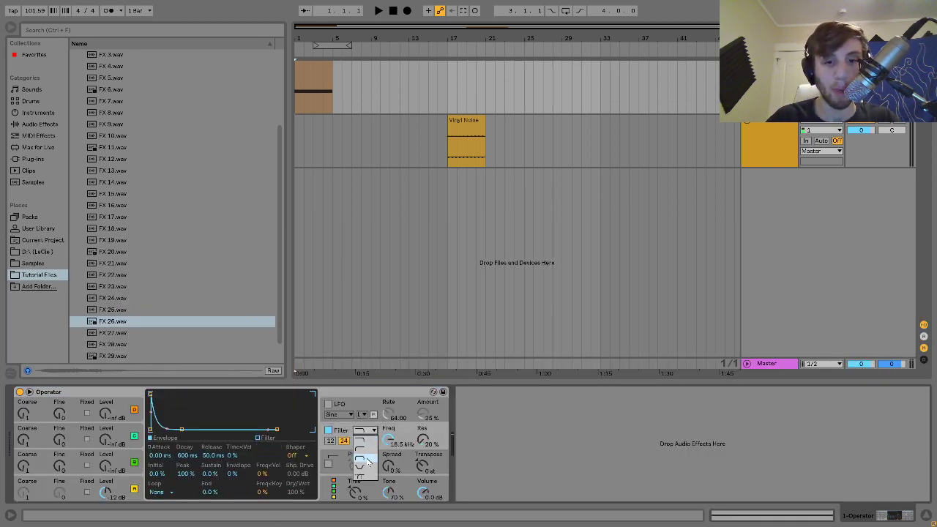
# - Automate Operator's filter frequency to fall steadily from 11.1 kHz across the four-bar clip, and play the sweep
pyautogui.rightClick(389, 444)
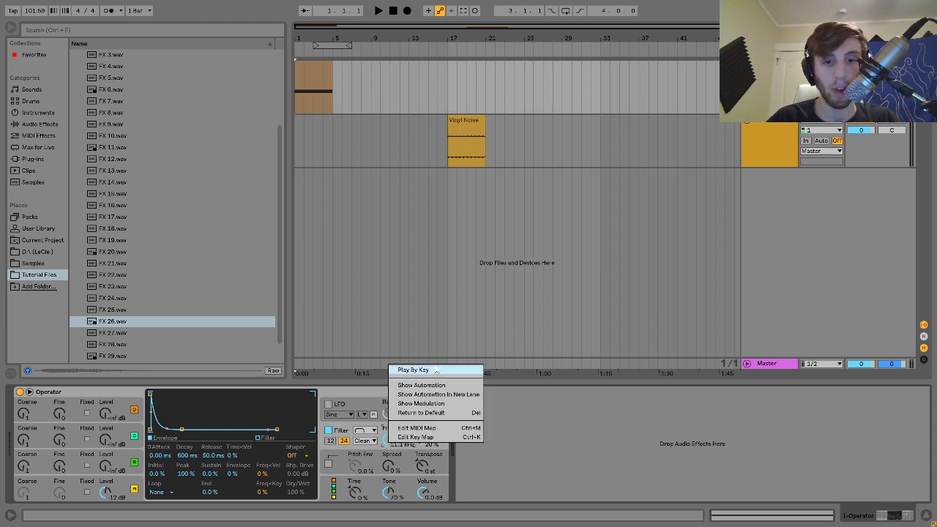
pyautogui.click(430, 386)
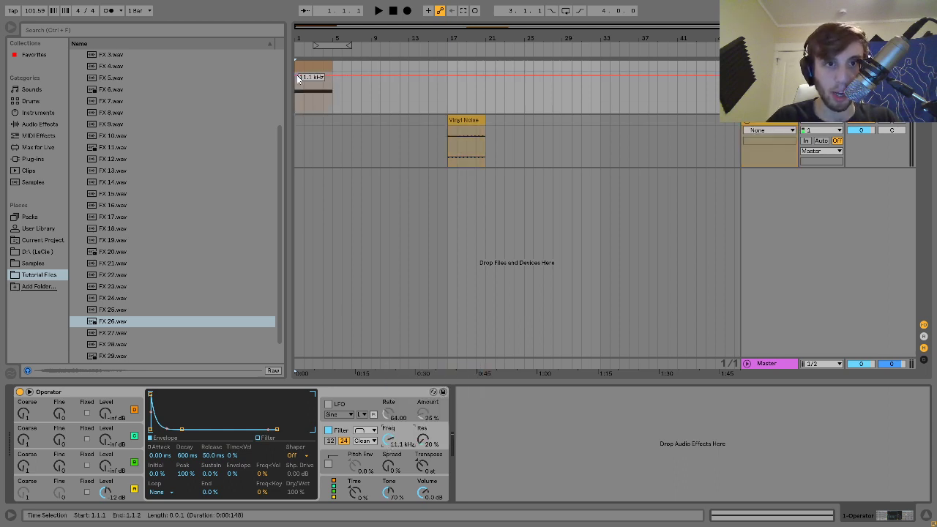
pyautogui.moveTo(331, 74); pyautogui.dragTo(333, 108)
pyautogui.press('space')
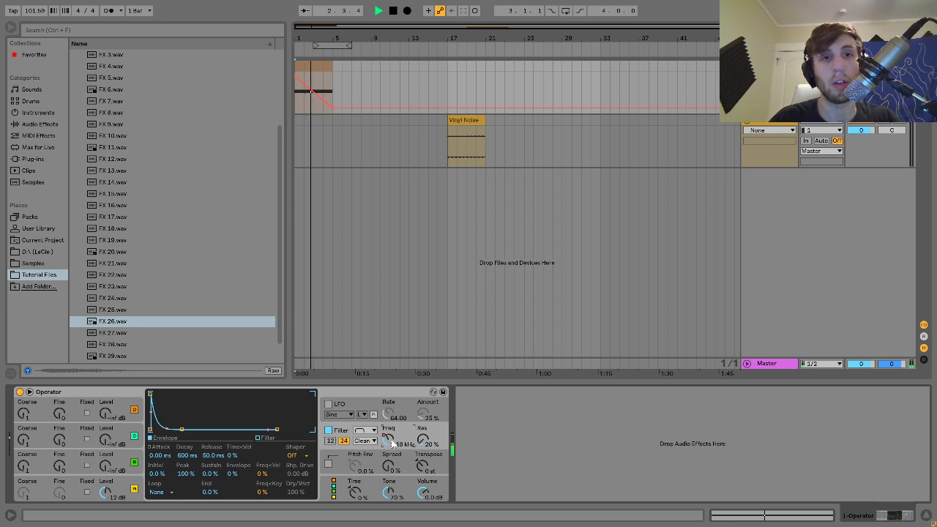
pyautogui.press('space')
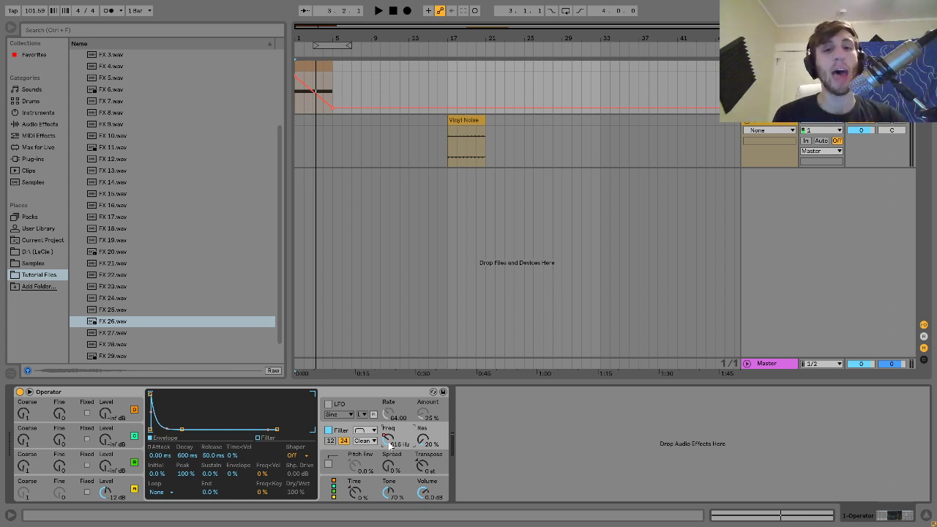
# - Add an Auto Filter after Operator, set it to high-pass with a cutoff of about 611 Hz, and audition the clip
pyautogui.click(46, 124)
pyautogui.doubleClick(108, 77)
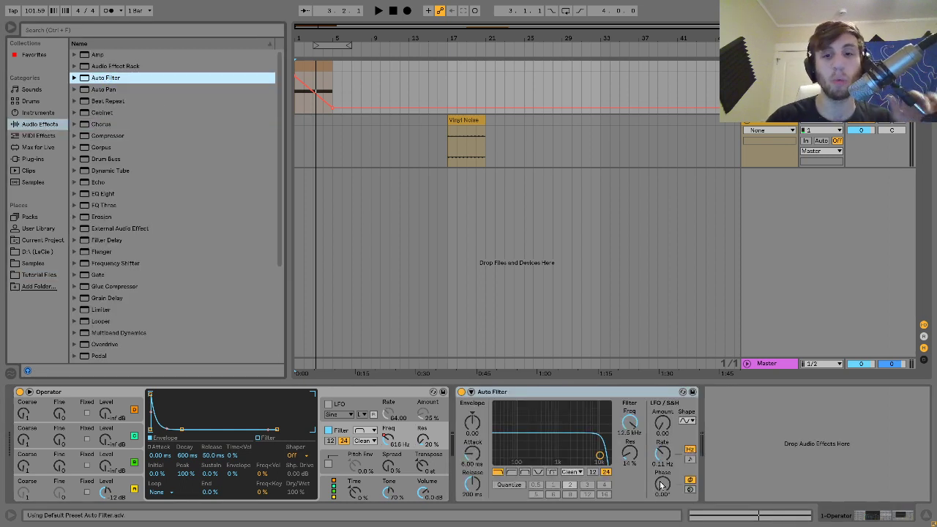
pyautogui.click(511, 473)
pyautogui.moveTo(539, 466); pyautogui.dragTo(550, 457)
pyautogui.press('space')
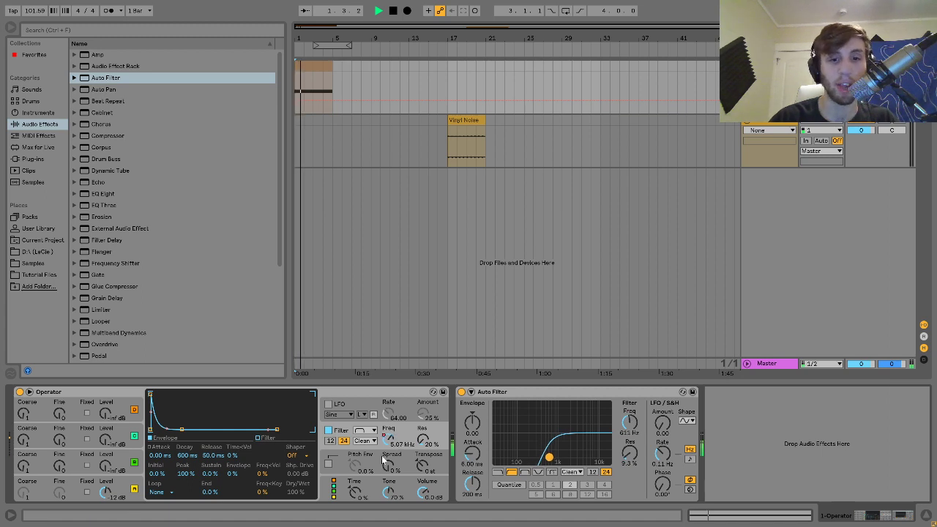
pyautogui.moveTo(387, 439); pyautogui.dragTo(387, 461)
# - Insert a Reverb between Operator and Auto Filter, set its decay time to about 12.1 s, and audition the clip
pyautogui.scroll(-3, 139, 297)
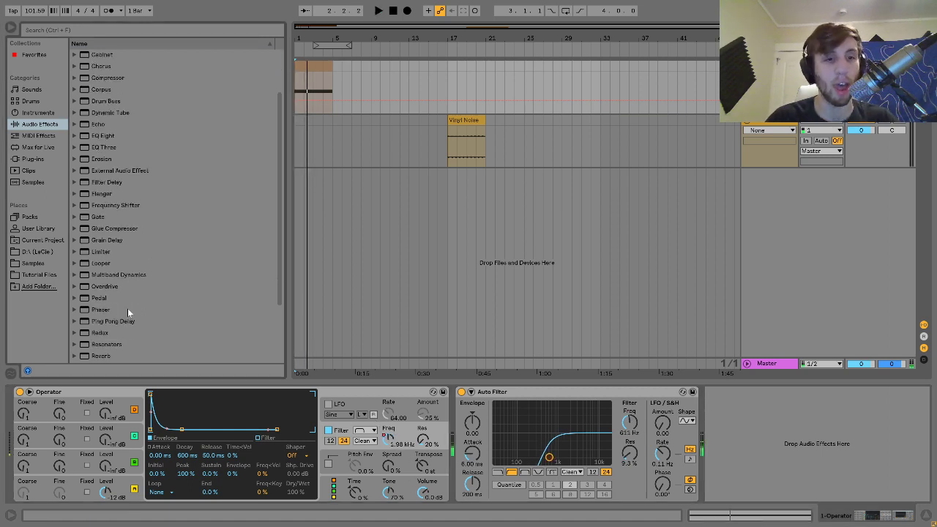
pyautogui.click(101, 356)
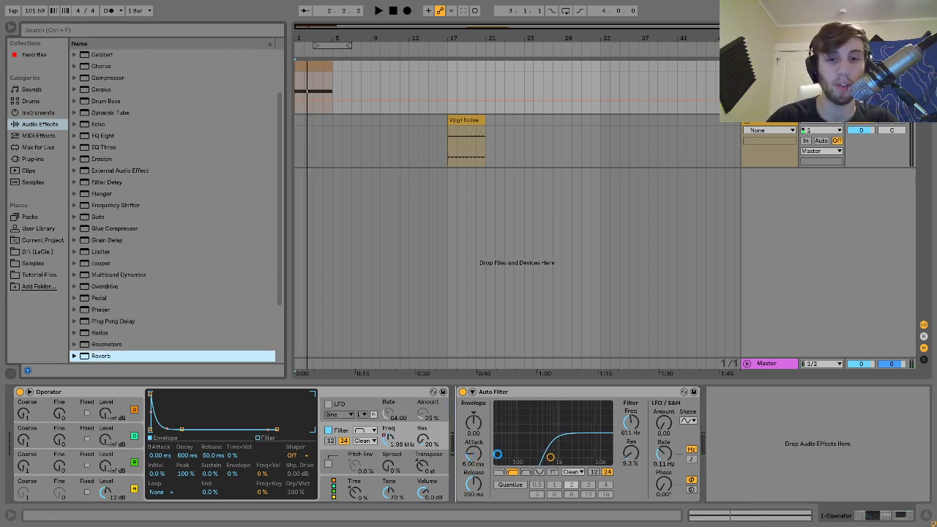
pyautogui.press('Return')
pyautogui.press('space')
pyautogui.moveTo(614, 492); pyautogui.dragTo(613, 450)
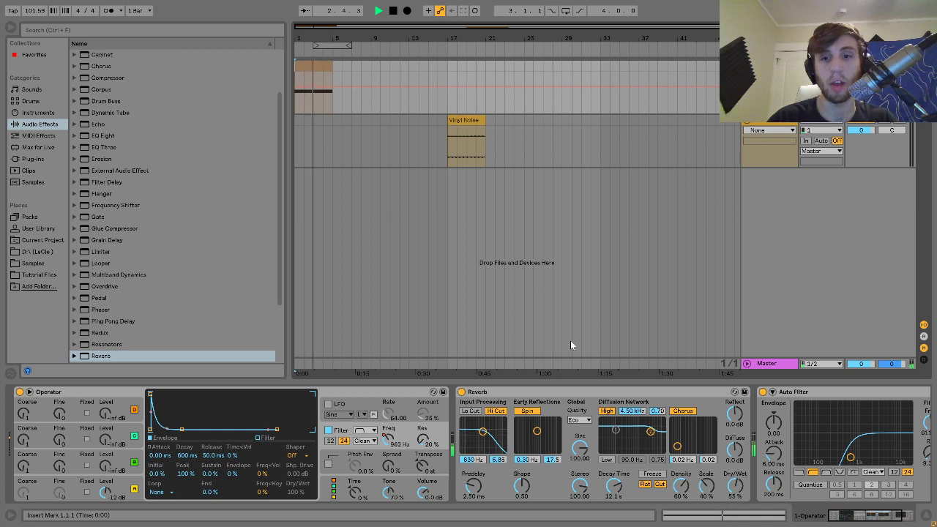
pyautogui.press('space')
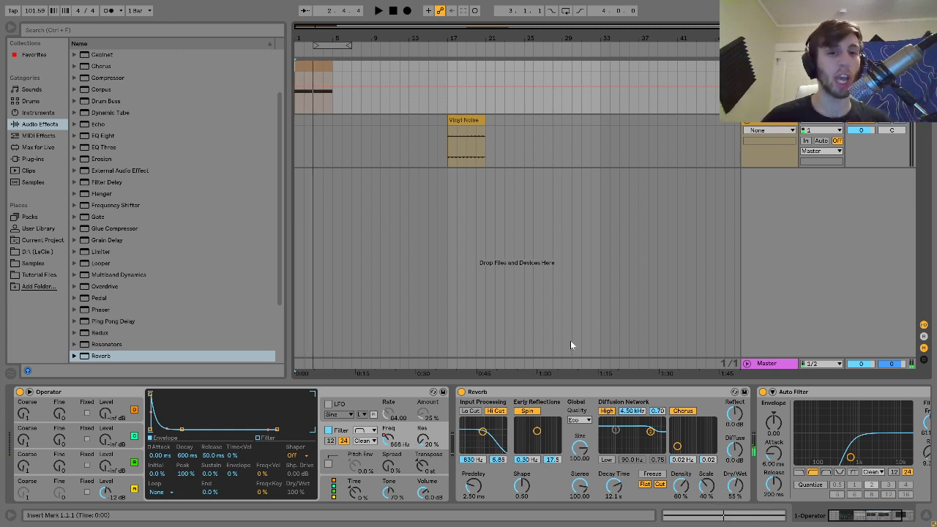
# - Enable Operator's LFO and route its destination A to the filter only
pyautogui.click(359, 407)
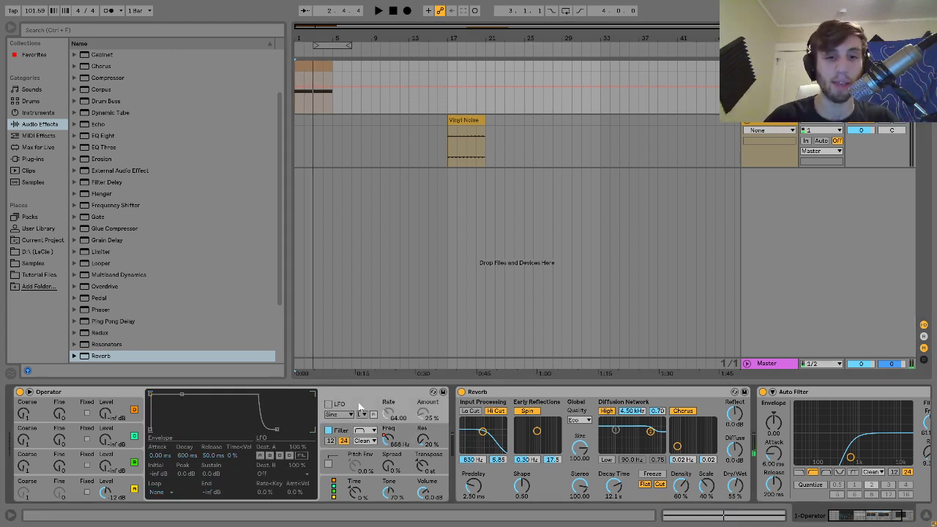
pyautogui.click(329, 405)
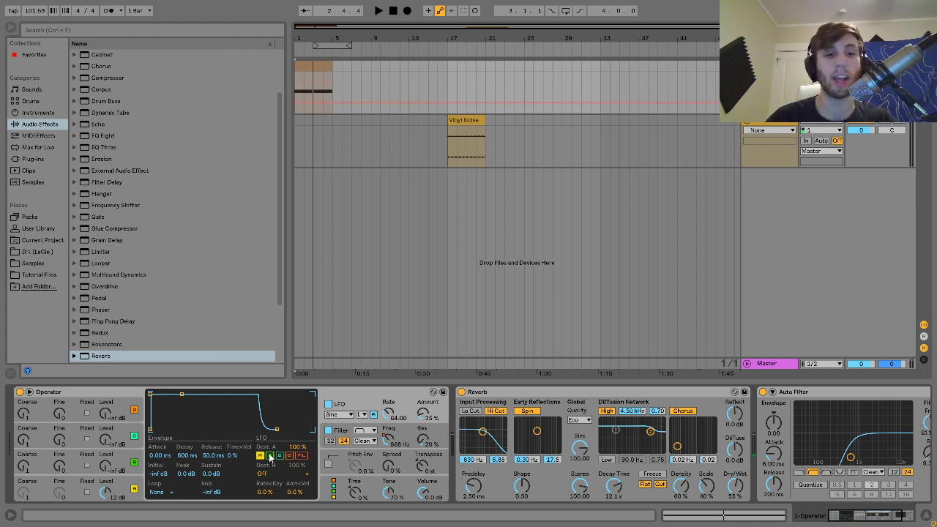
pyautogui.click(302, 455)
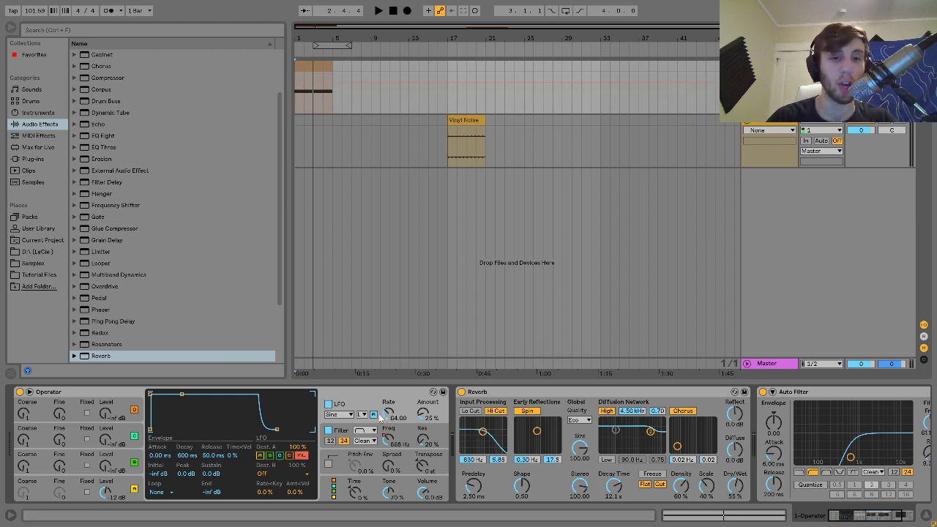
# - Set the LFO's rate to about 111.66 and its amount to 43 % while auditioning, and switch its waveform to S&H
pyautogui.moveTo(389, 416); pyautogui.dragTo(389, 376)
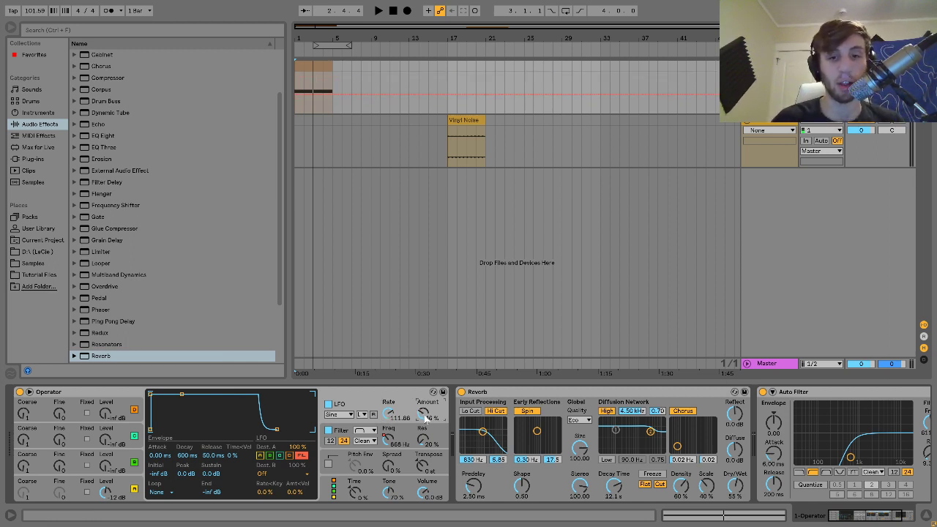
pyautogui.press('space')
pyautogui.moveTo(425, 417); pyautogui.dragTo(424, 418)
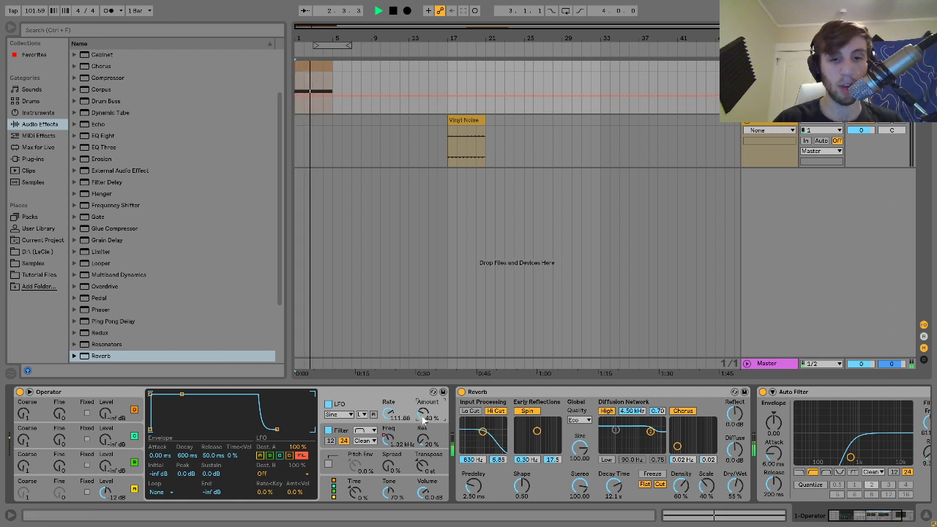
pyautogui.press('space')
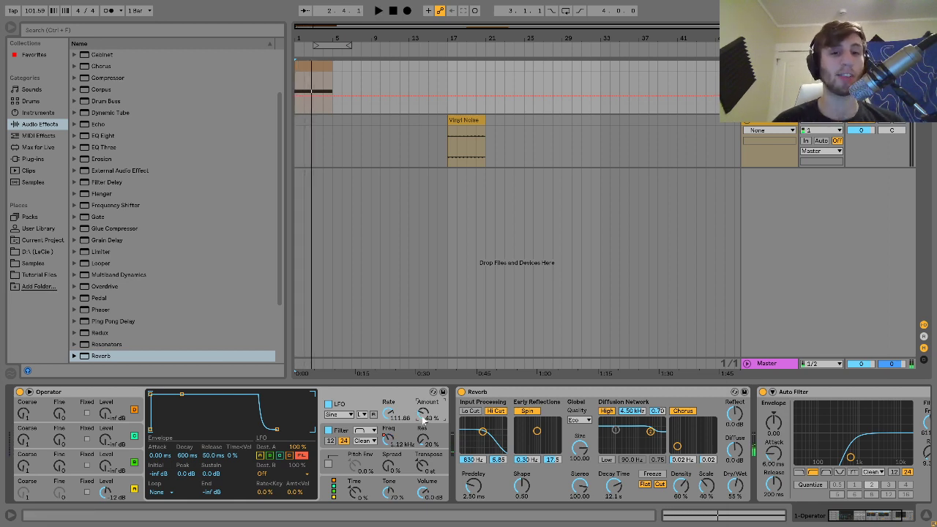
pyautogui.click(346, 415)
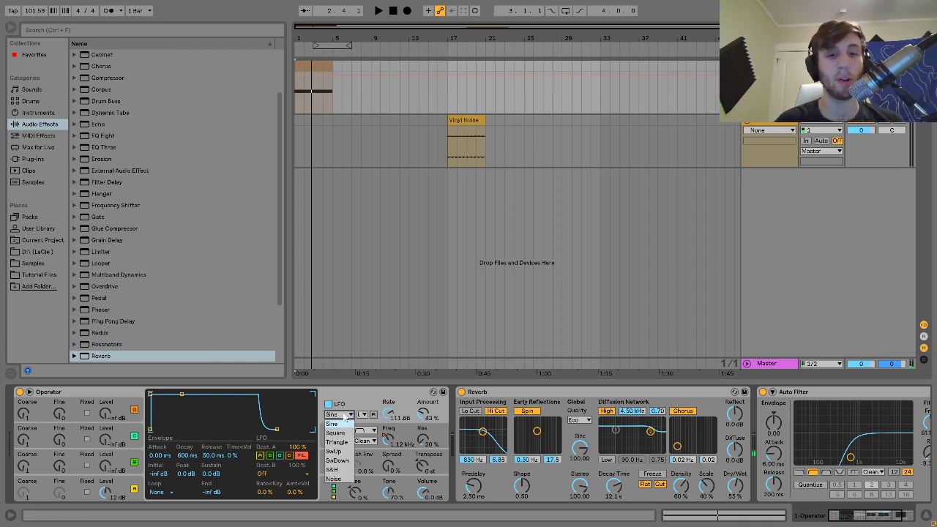
pyautogui.click(335, 469)
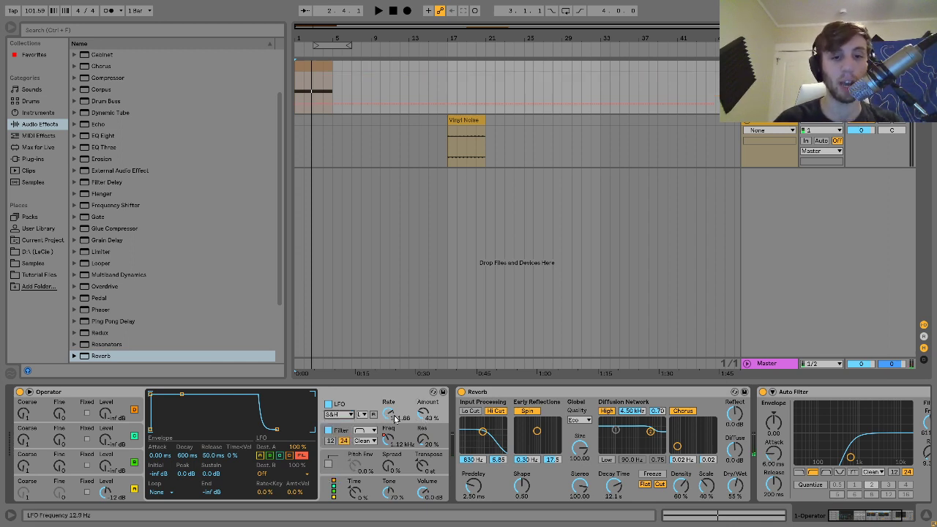
# - Raise the LFO amount to 71 % and set Operator's filter resonance to 16 % while auditioning the clip
pyautogui.press('space')
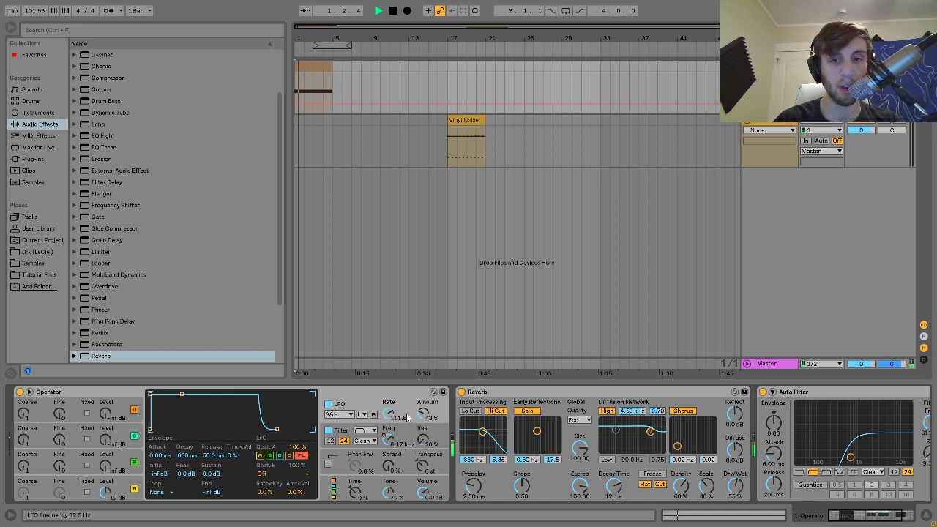
pyautogui.moveTo(424, 414); pyautogui.dragTo(423, 392)
pyautogui.moveTo(419, 439); pyautogui.dragTo(420, 442)
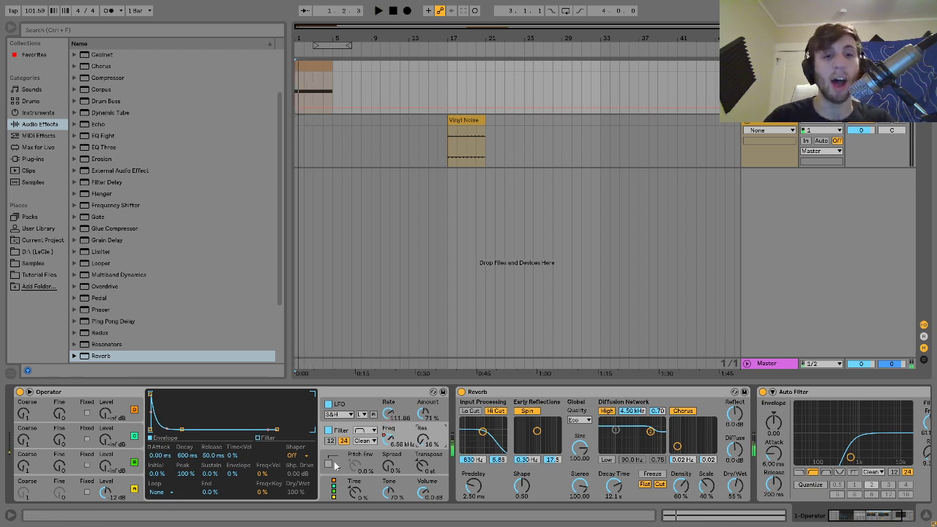
# - Set Operator's filter shaper to Hard with a shaper drive of 4.88 dB while auditioning the clip
pyautogui.click(296, 455)
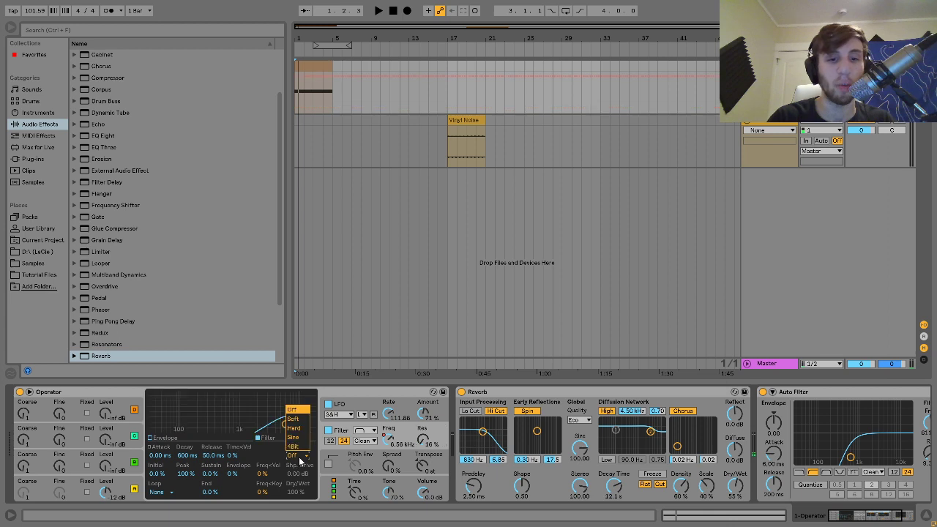
pyautogui.click(294, 428)
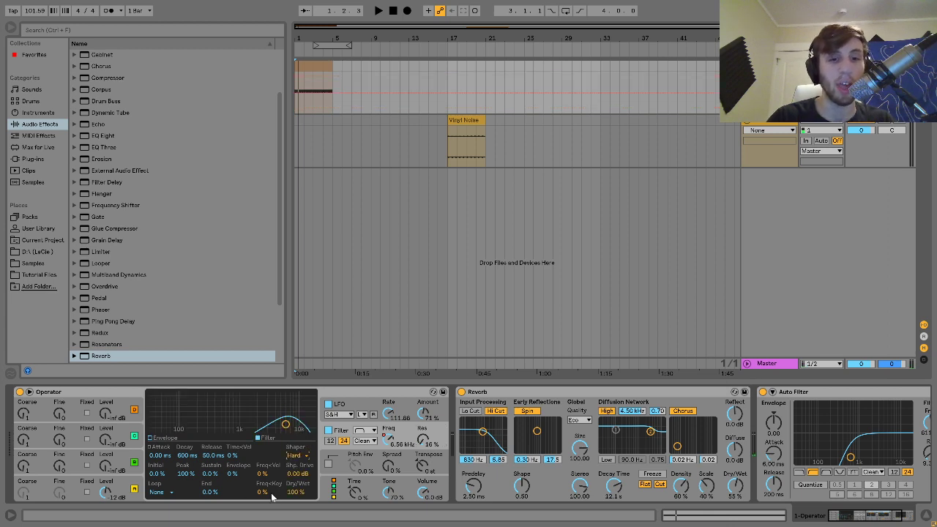
pyautogui.moveTo(299, 478); pyautogui.dragTo(299, 446)
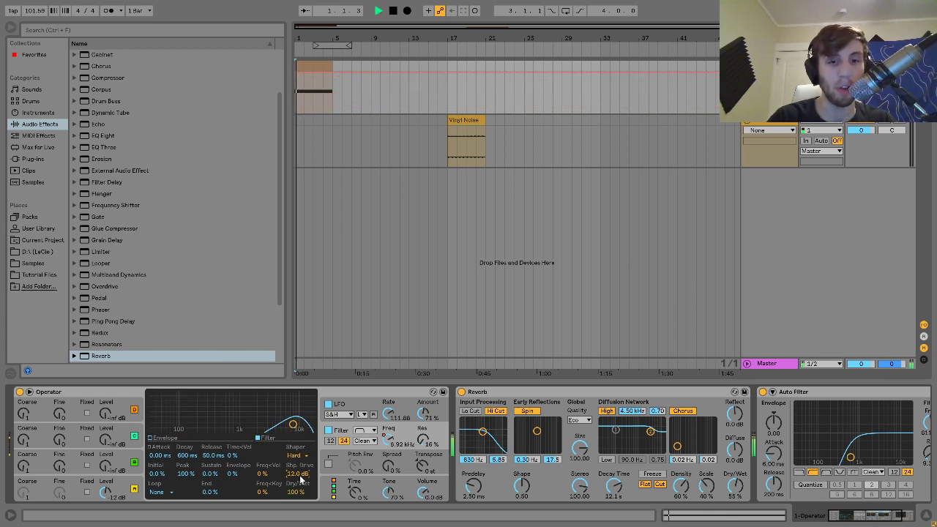
pyautogui.moveTo(300, 480); pyautogui.dragTo(299, 493)
pyautogui.press('space')
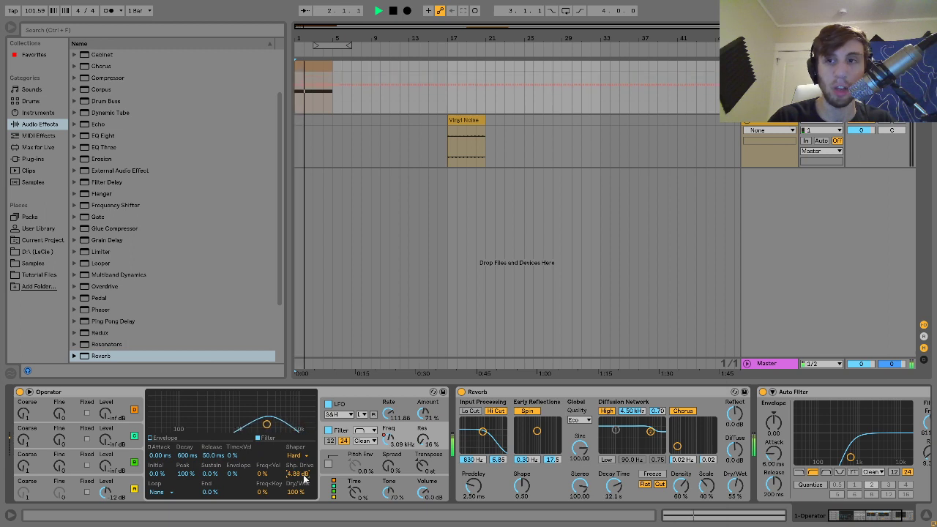
# - Adjust the noise track's volume during playback and audition the sweep again
pyautogui.moveTo(861, 76); pyautogui.dragTo(861, 102)
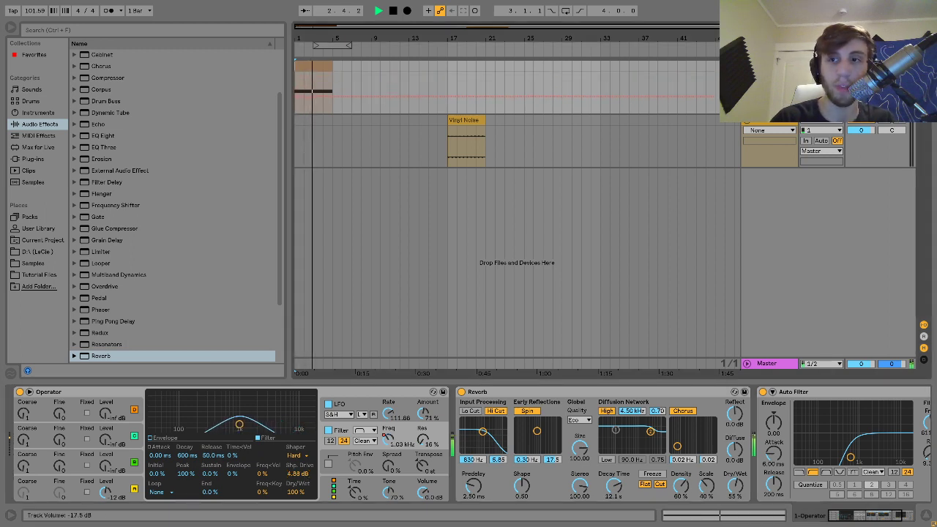
pyautogui.press('space')
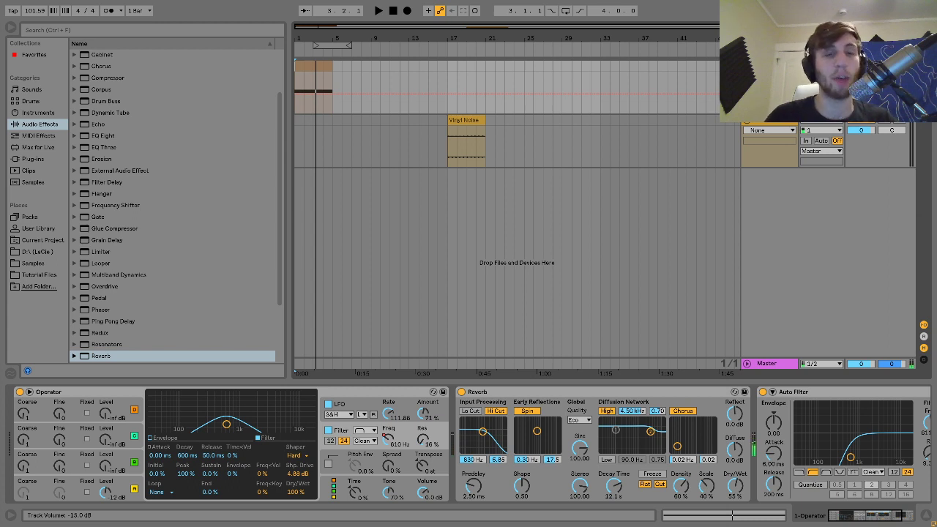
pyautogui.press('space')
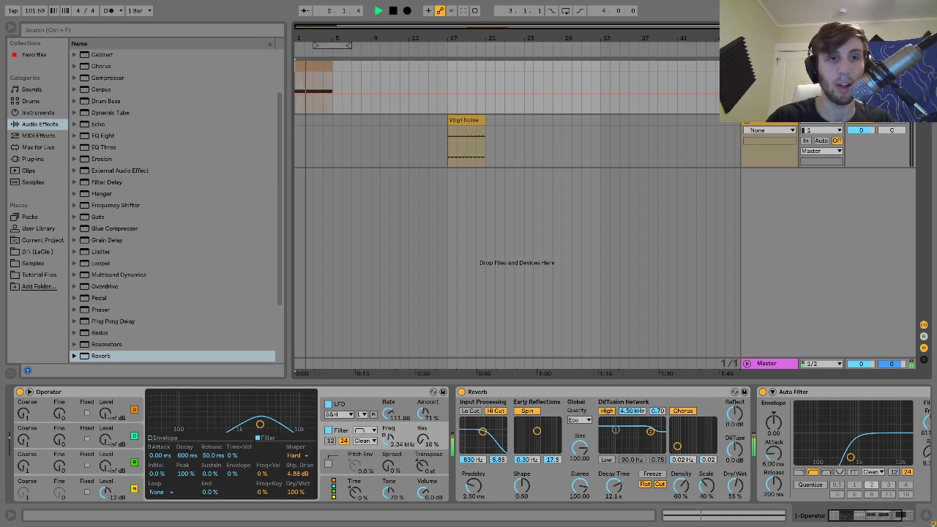
pyautogui.press('space')
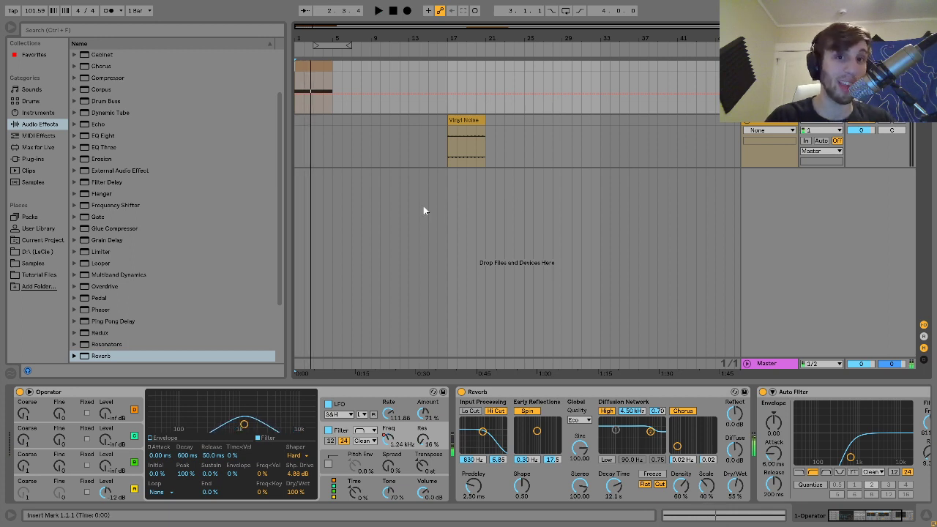
# - Move the noise clip from the start of the arrangement to bar 5
pyautogui.click(309, 65)
pyautogui.press('Delete')
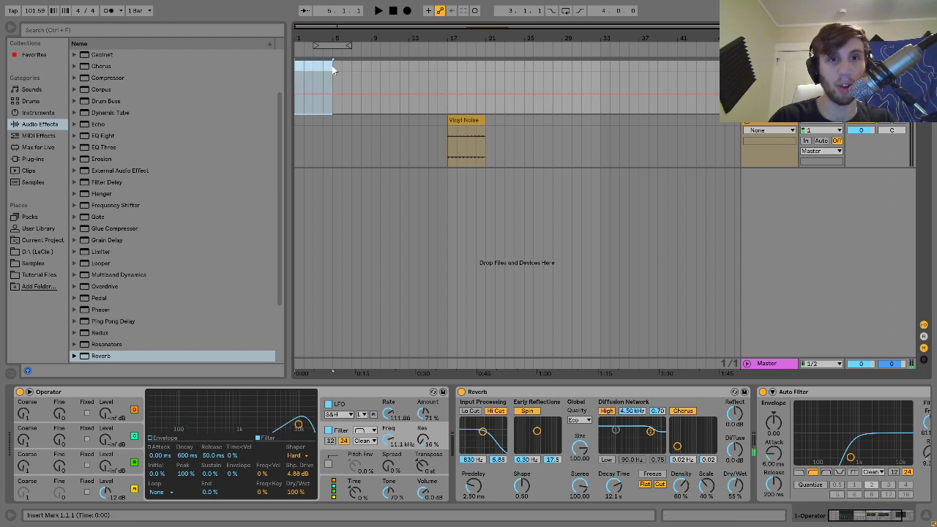
pyautogui.click(331, 65)
pyautogui.hotkey('ctrl', 'v')
# - Set the project tempo to 130 BPM
pyautogui.click(35, 11)
pyautogui.write('1')
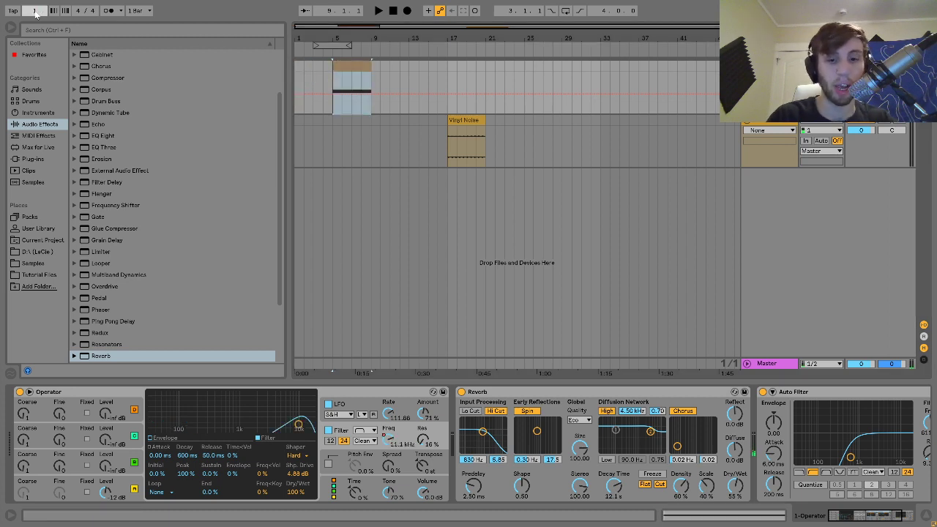
pyautogui.write('30')
pyautogui.press('Return')
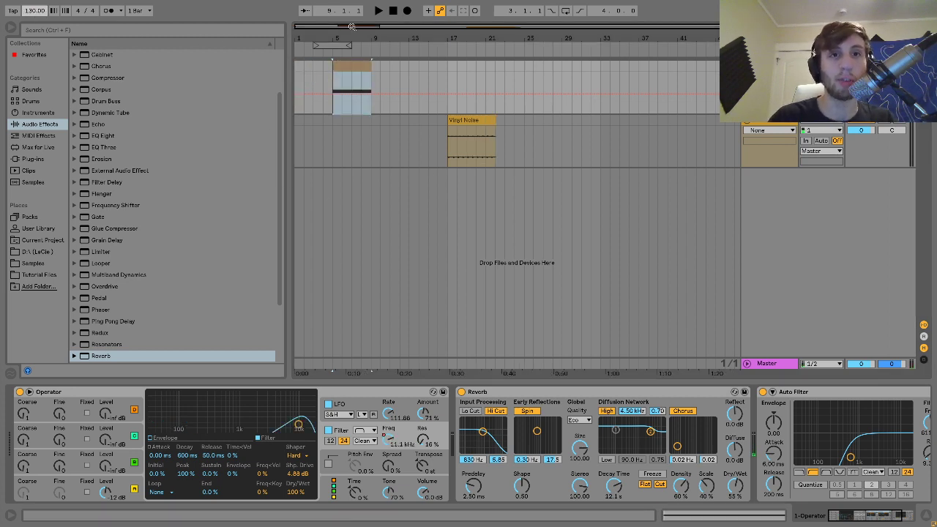
# - Audition the moved noise clip briefly and insert a new MIDI track below its track
pyautogui.moveTo(327, 34); pyautogui.dragTo(334, 58)
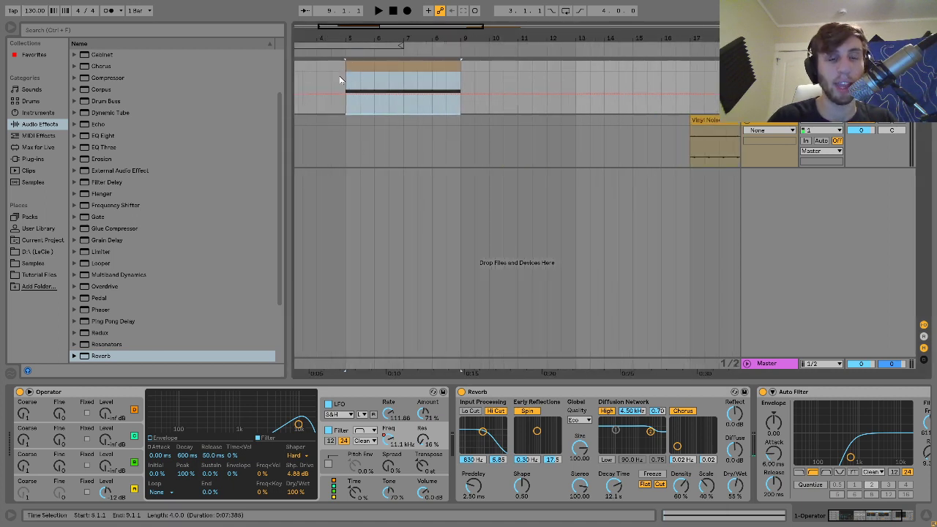
pyautogui.press('space')
pyautogui.press('space')
pyautogui.hotkey('ctrl', 'shift', 't')
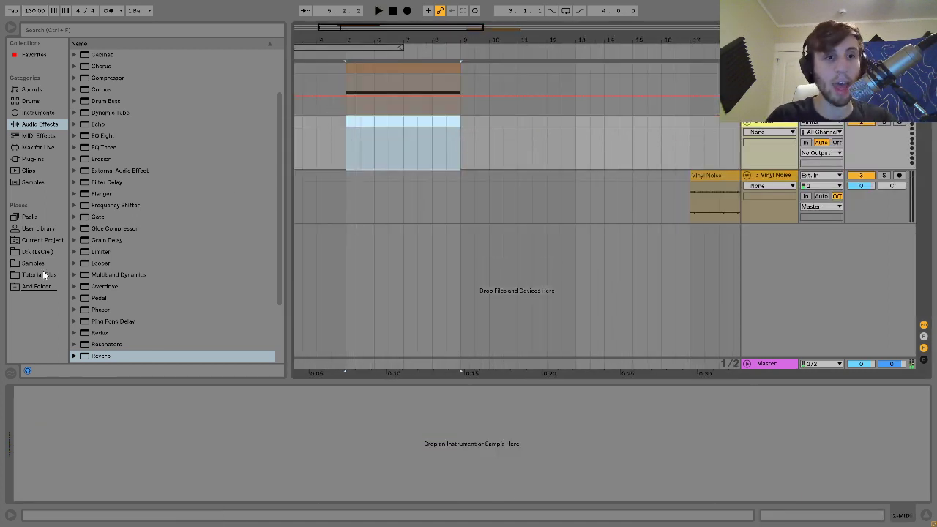
# - Find Clap.wav in the Kobosil Industrial Techno From Scratch tutorial files and place it on the new track at 4.4.1
pyautogui.click(33, 264)
pyautogui.click(33, 275)
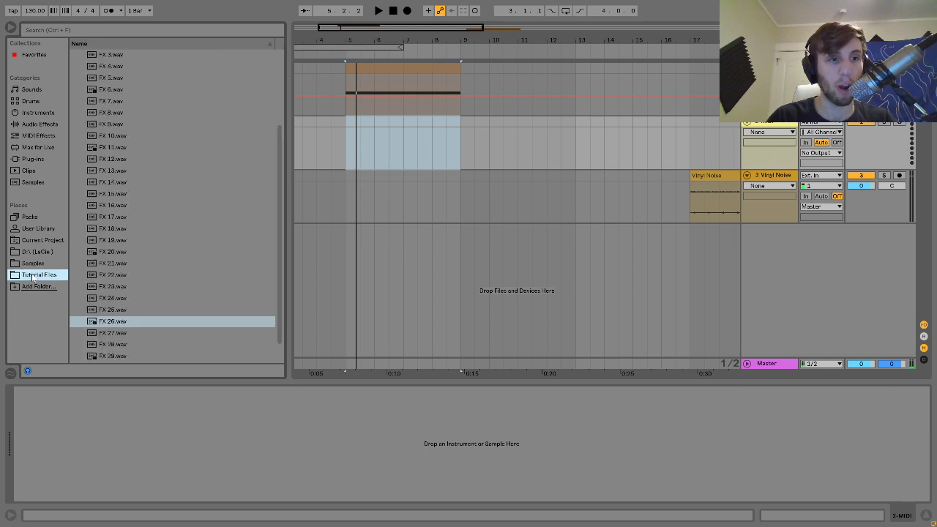
pyautogui.scroll(3, 162, 216)
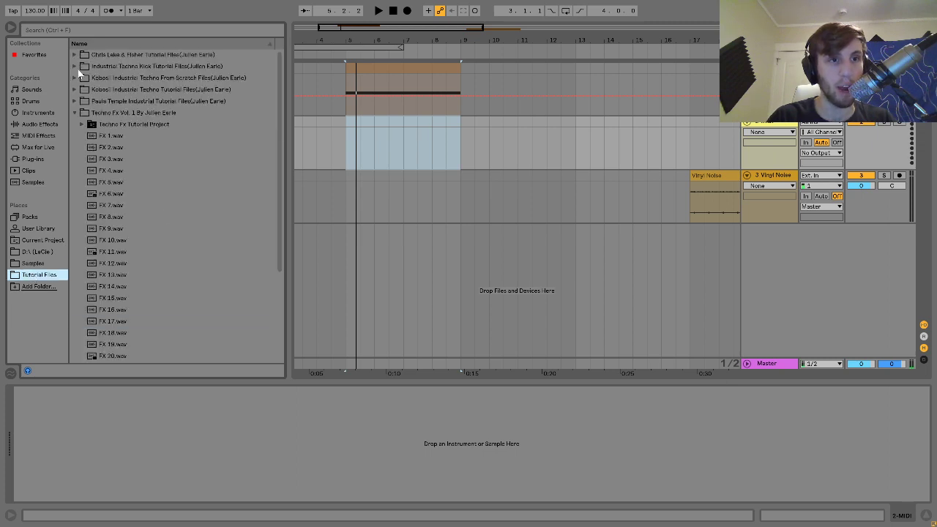
pyautogui.click(76, 88)
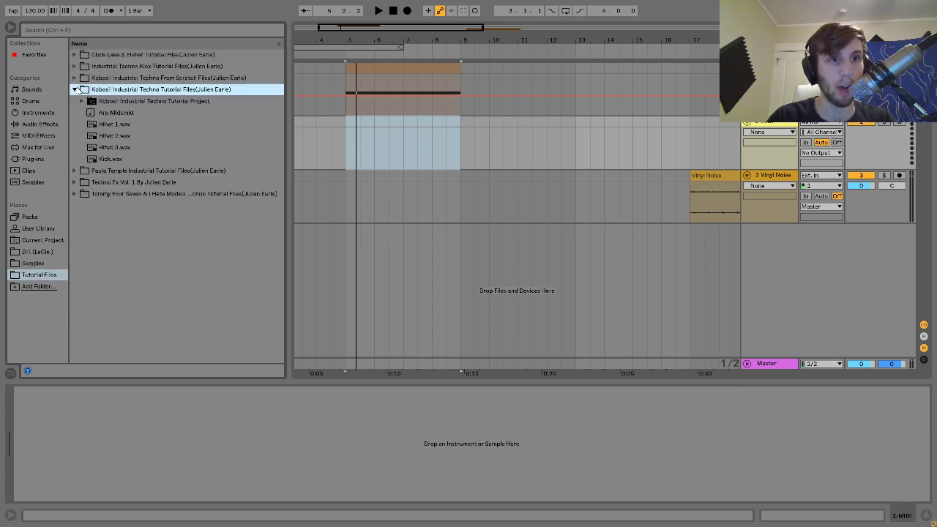
pyautogui.click(74, 77)
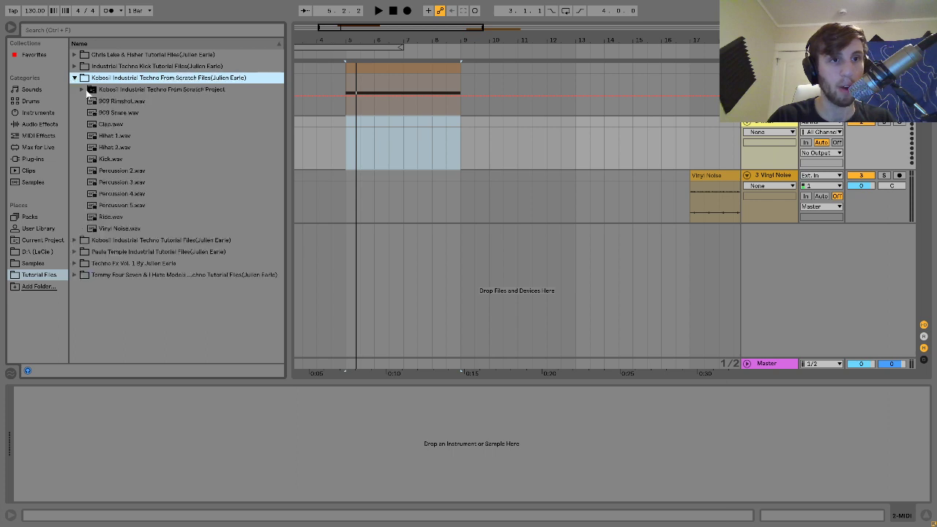
pyautogui.click(114, 126)
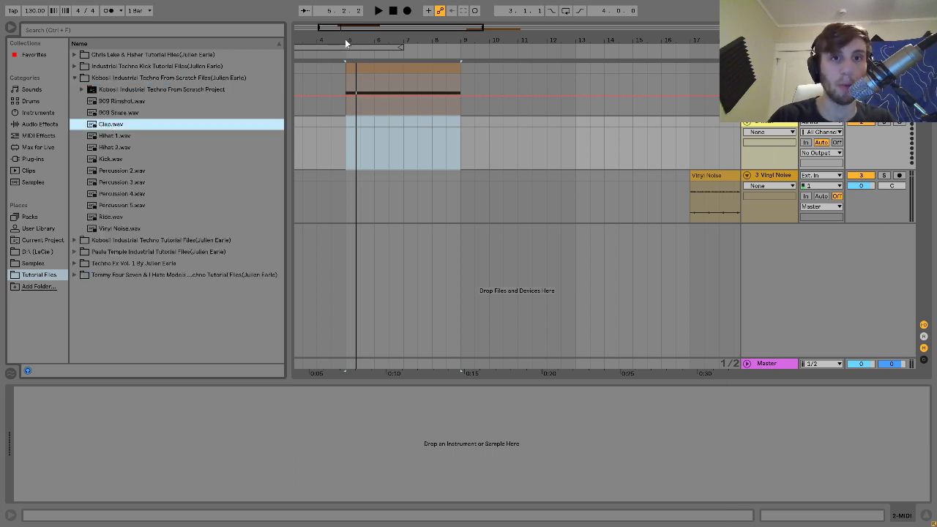
pyautogui.moveTo(341, 43); pyautogui.dragTo(435, 42)
pyautogui.moveTo(97, 125); pyautogui.dragTo(435, 141)
# - Add a Reverb to the clap track and set its decay time to about 11.8 s
pyautogui.click(33, 126)
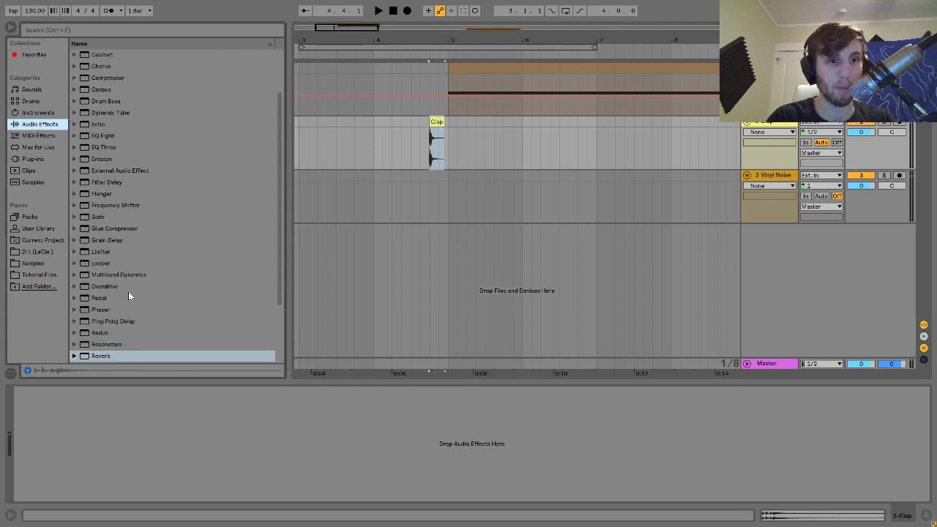
pyautogui.moveTo(102, 358); pyautogui.dragTo(155, 442)
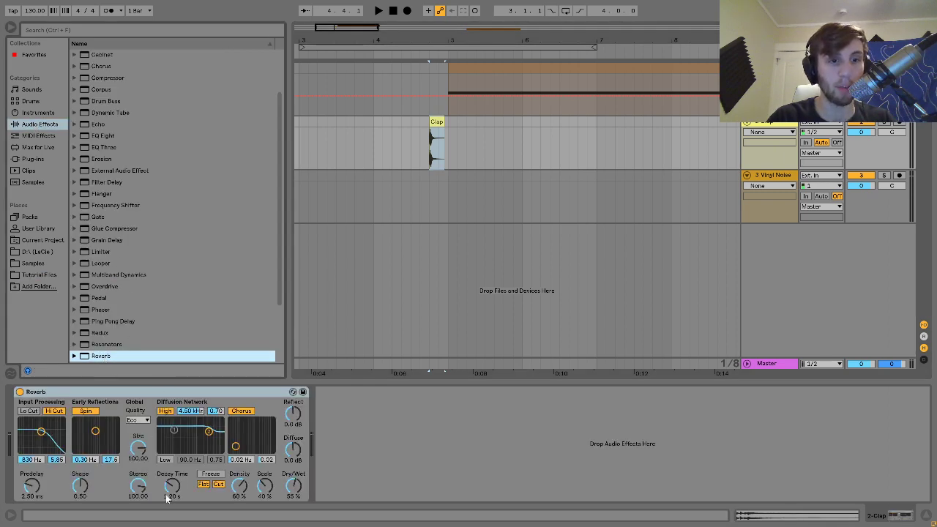
pyautogui.moveTo(167, 498); pyautogui.dragTo(90, 210)
# - Add a Drum Buss after the clap's Reverb, set its distortion to Medium and its Crunch to 30 %
pyautogui.moveTo(104, 103); pyautogui.dragTo(364, 486)
pyautogui.click(370, 449)
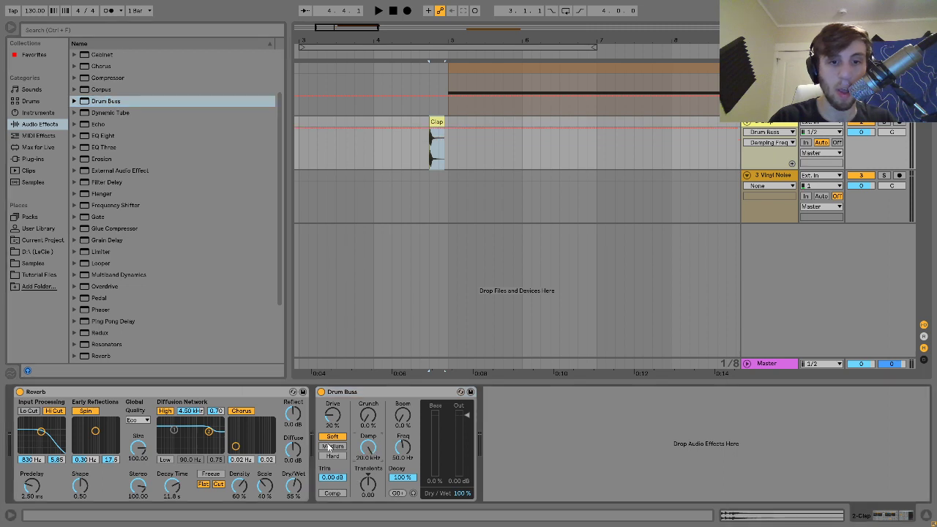
pyautogui.click(331, 446)
pyautogui.moveTo(368, 416); pyautogui.dragTo(368, 395)
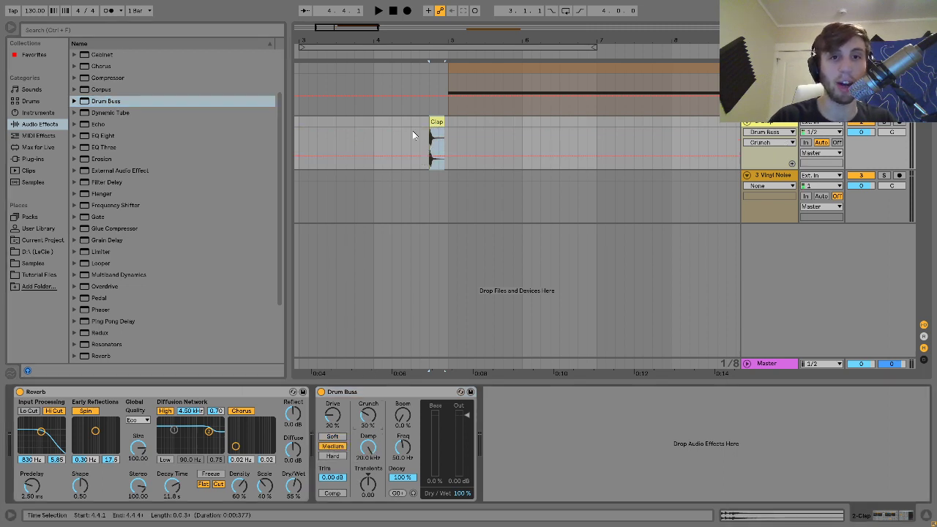
# - Lower the clap track's volume to -6.4 dB and audition it from bar 4, using the metronome only temporarily
pyautogui.click(375, 121)
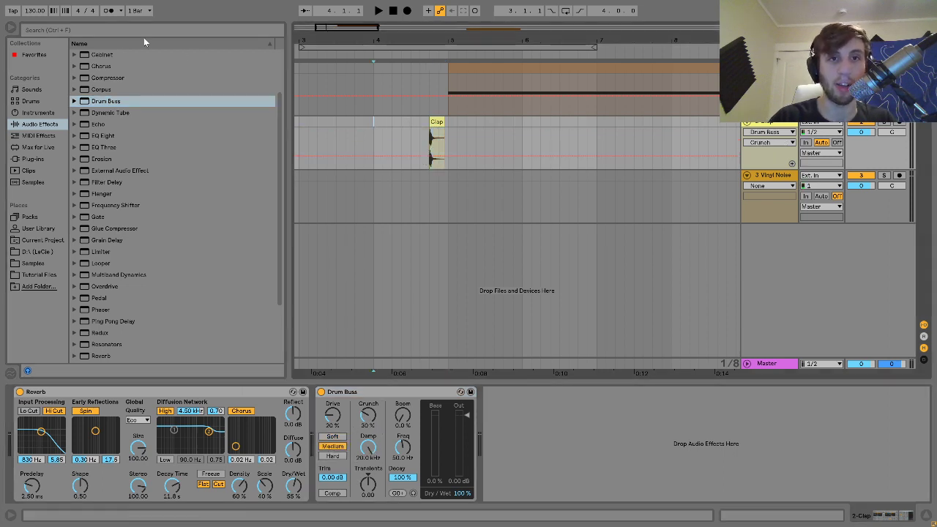
pyautogui.click(110, 11)
pyautogui.press('space')
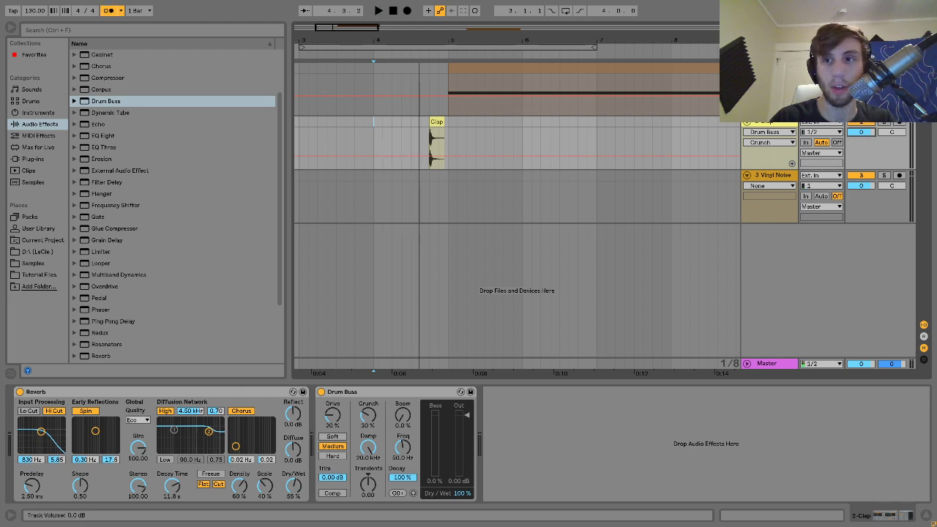
pyautogui.moveTo(864, 132); pyautogui.dragTo(869, 129)
pyautogui.press('space')
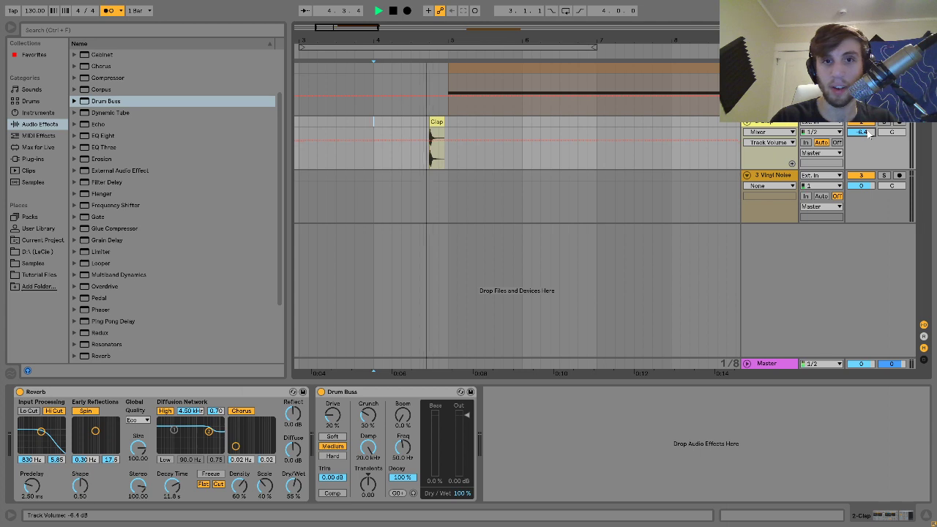
pyautogui.click(107, 13)
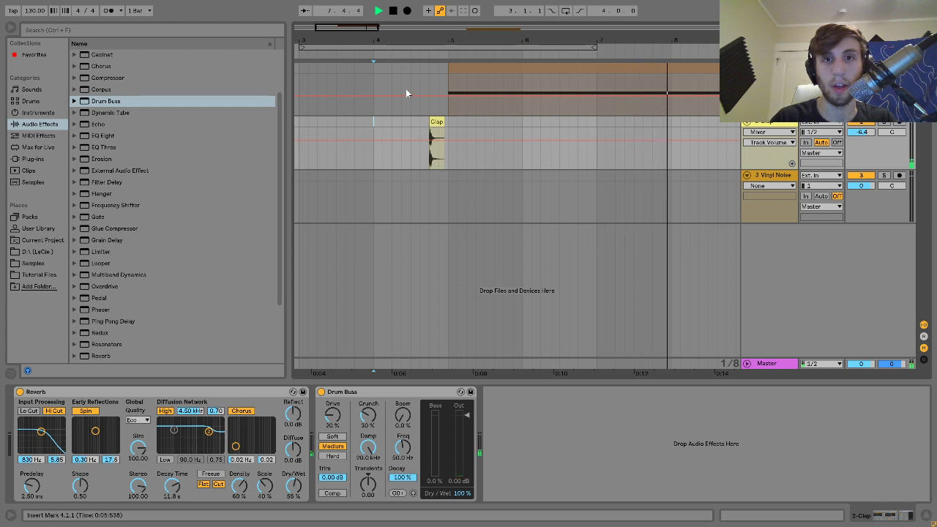
pyautogui.moveTo(425, 41); pyautogui.dragTo(397, 7)
pyautogui.press('space')
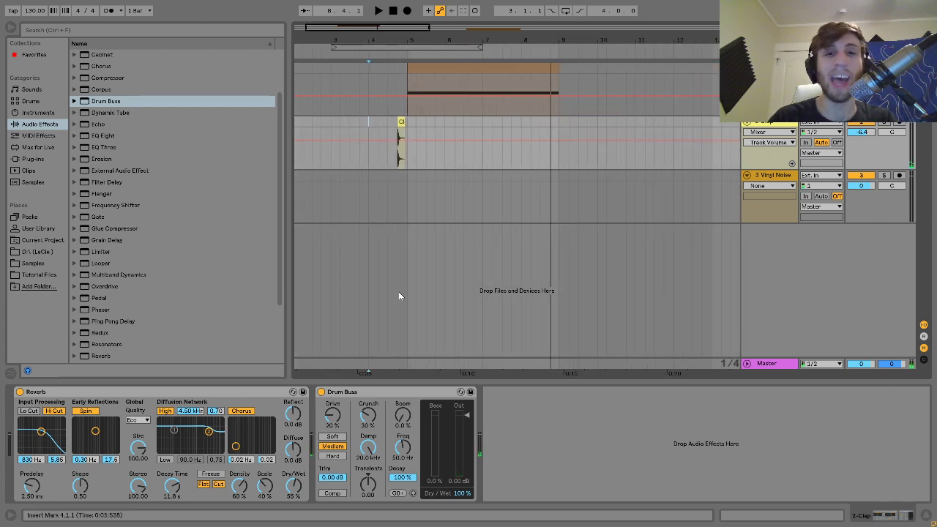
# - Audition the reverberated clap leading into the noise sweep from 4.3.1
pyautogui.click(385, 119)
pyautogui.press('space')
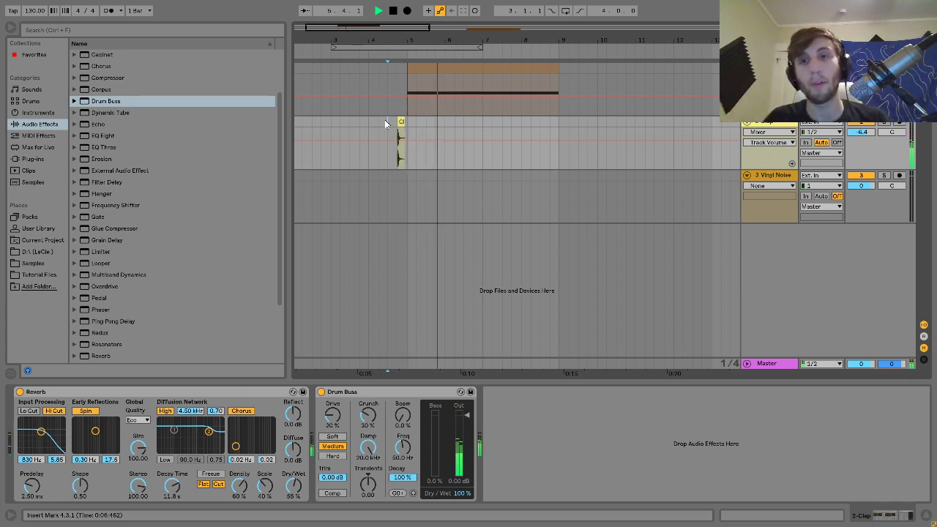
pyautogui.press('space')
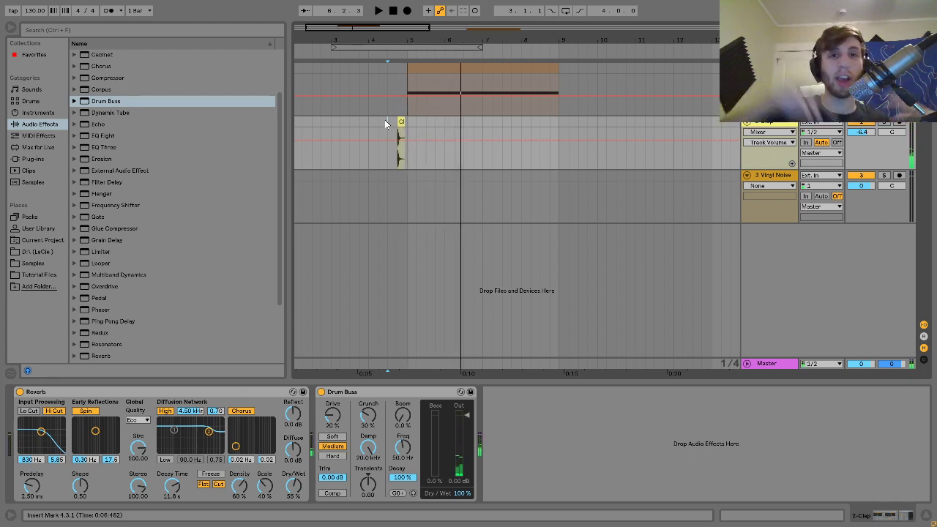
pyautogui.press('space')
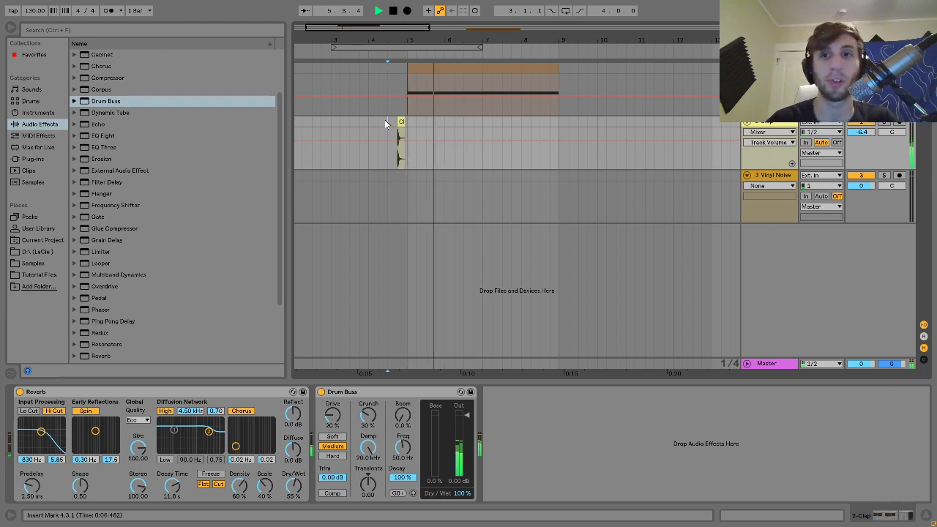
pyautogui.press('space')
# - Audition the noise clip on its own from bar 5, without the clap
pyautogui.click(465, 77)
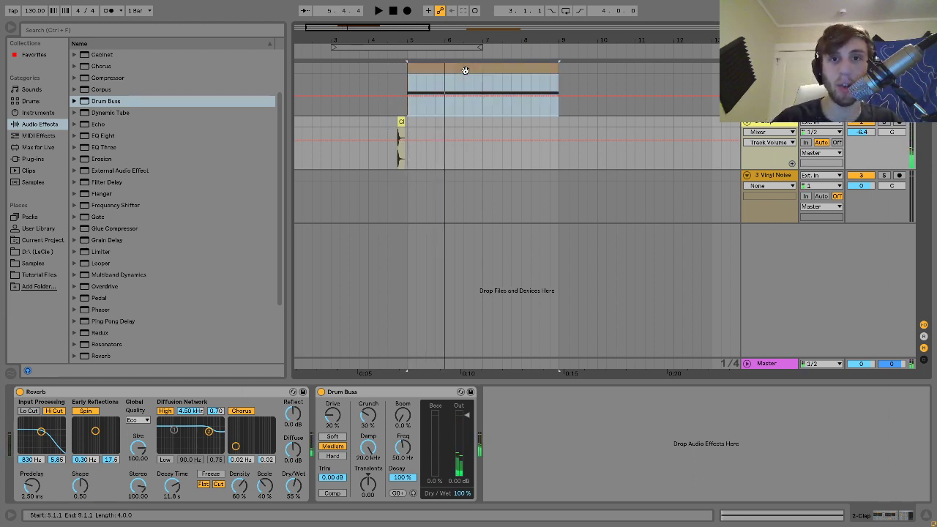
pyautogui.press('space')
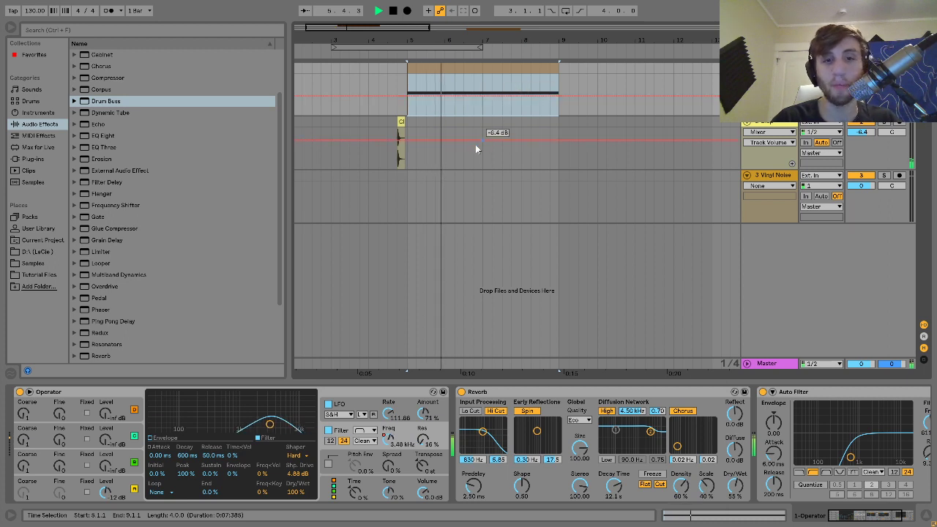
pyautogui.press('space')
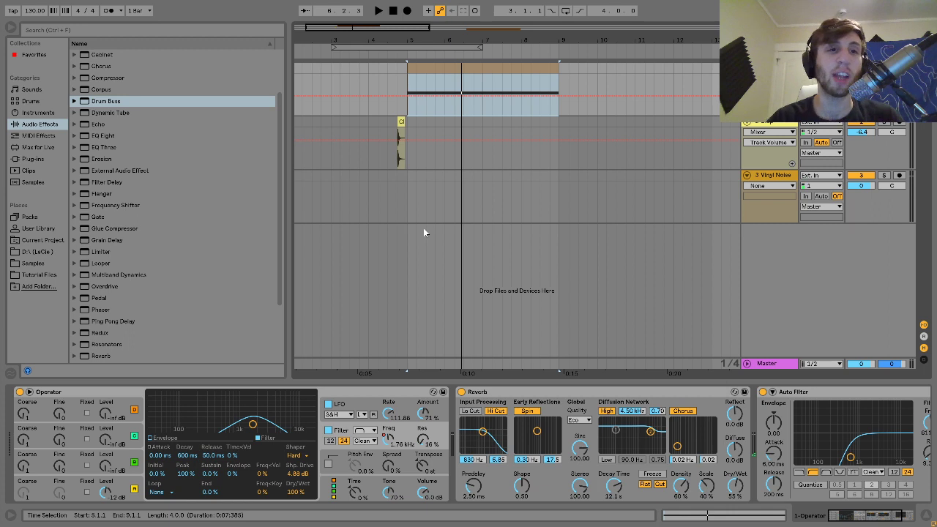
# - Insert a Chorus between the noise track's Operator and Reverb, with 91 % feedback, 64 % Dry/Wet and inverted polarity
pyautogui.scroll(3, 136, 226)
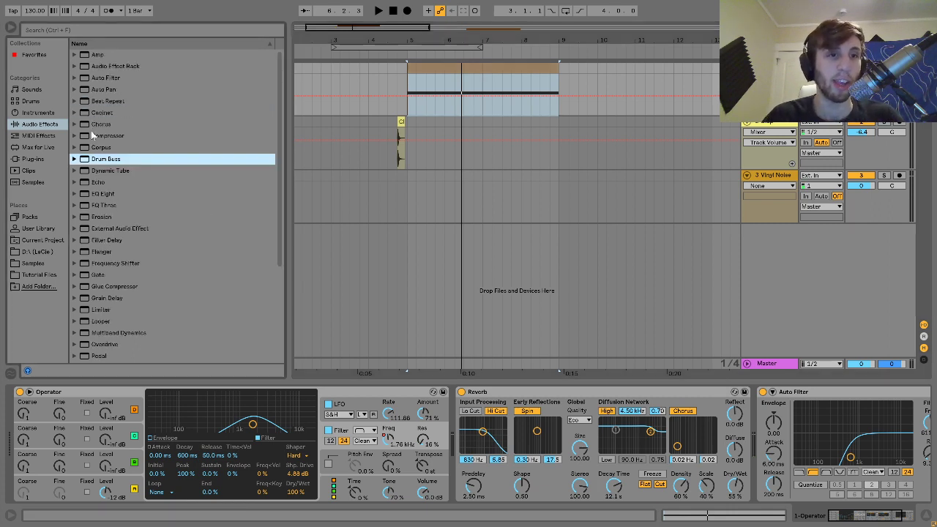
pyautogui.moveTo(101, 124); pyautogui.dragTo(455, 427)
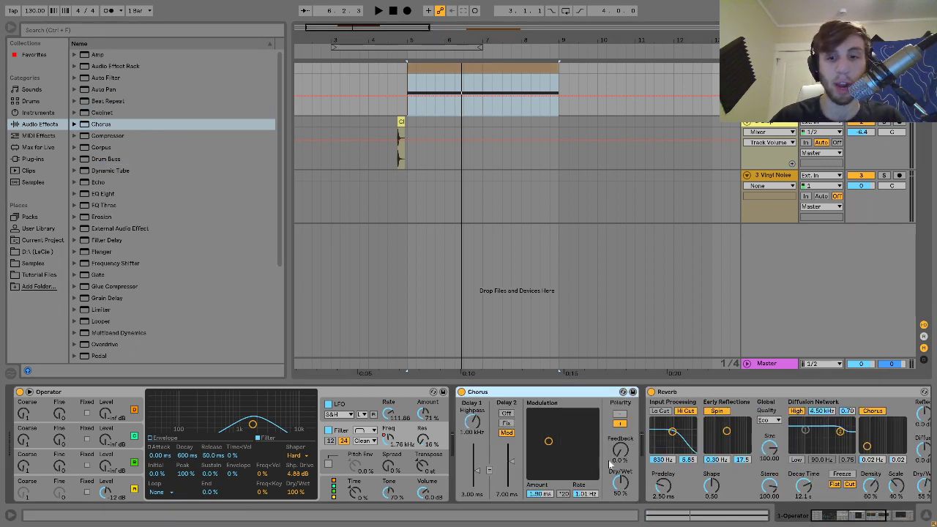
pyautogui.moveTo(620, 453); pyautogui.dragTo(620, 424)
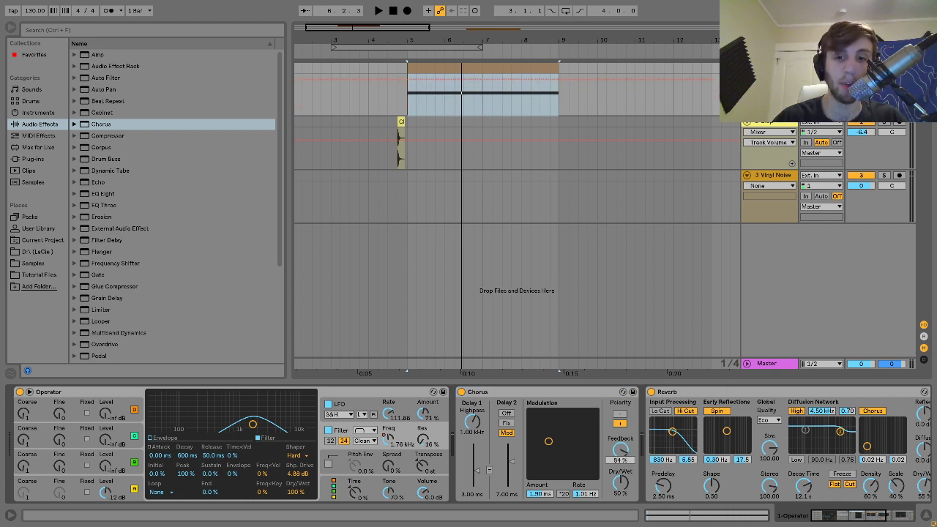
pyautogui.press('space')
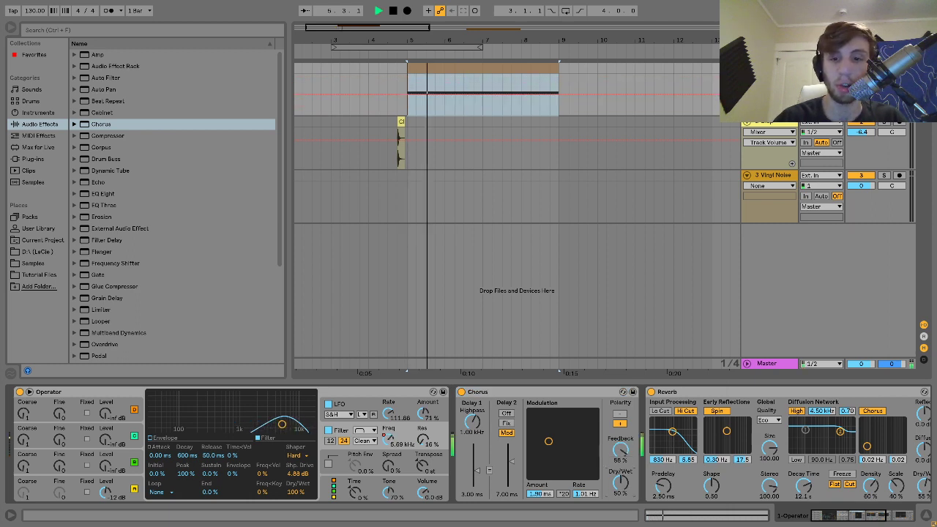
pyautogui.click(620, 416)
# - Automate the Chorus modulation rate to climb from 0.39 Hz at bar 5 toward the noise clip's end, and audition it
pyautogui.moveTo(585, 493)
pyautogui.mouseDown()
pyautogui.moveTo(586, 458)
pyautogui.moveTo(583, 497)
pyautogui.mouseUp()
pyautogui.press('space')
pyautogui.rightClick(582, 497)
pyautogui.click(597, 438)
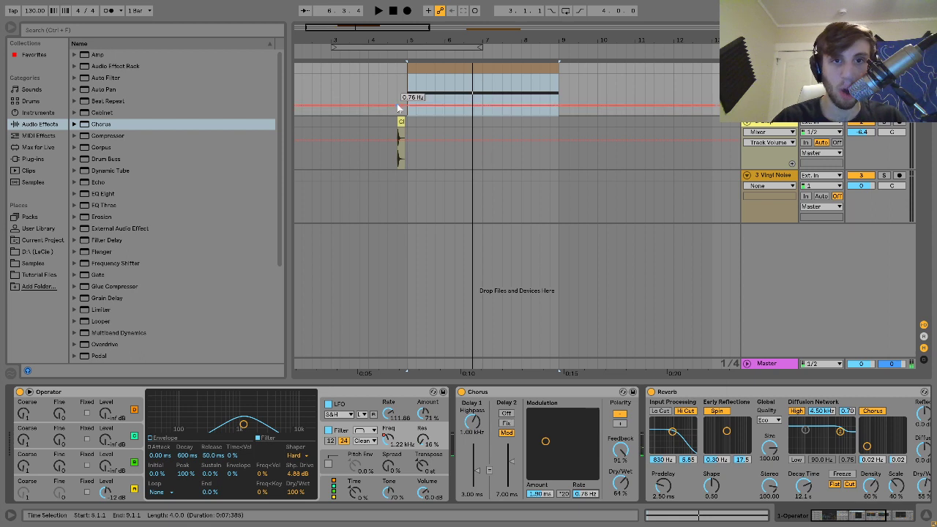
pyautogui.moveTo(407, 109); pyautogui.dragTo(405, 109)
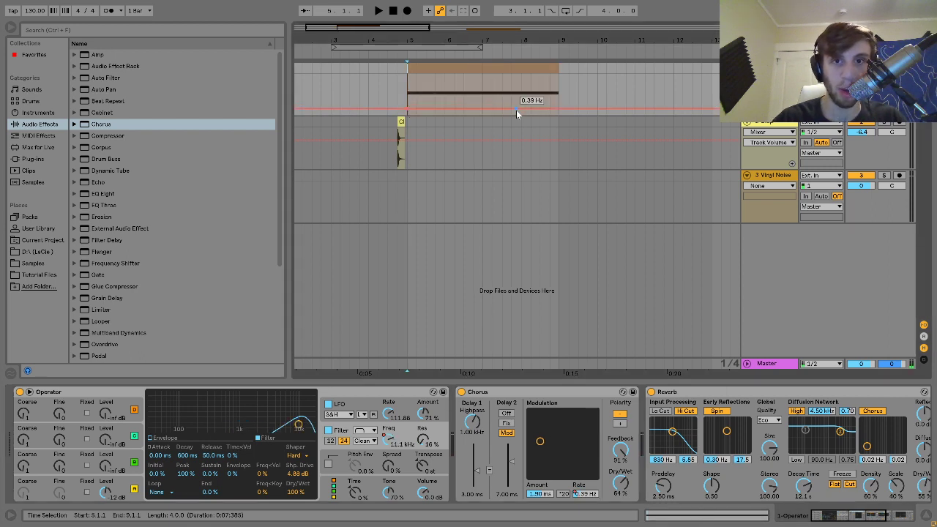
pyautogui.moveTo(517, 110); pyautogui.dragTo(541, 79)
pyautogui.press('space')
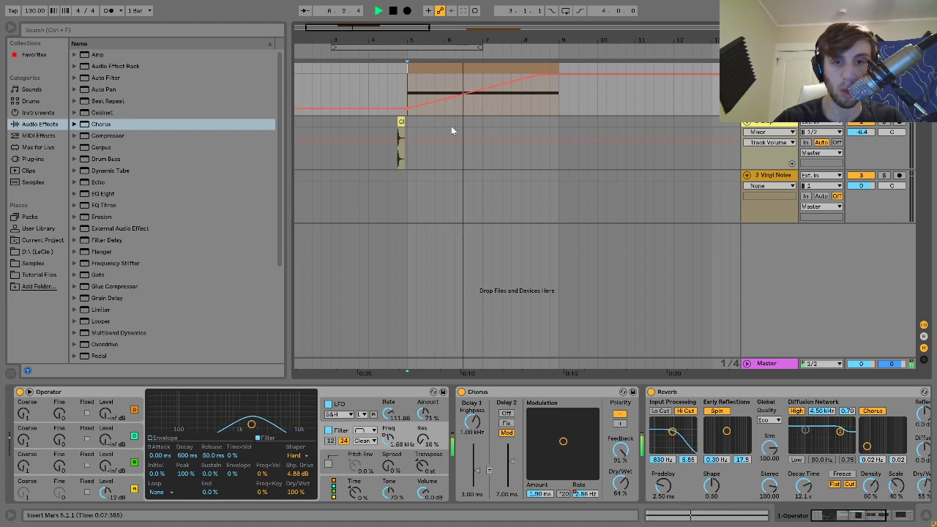
# - Set the Chorus Delay 2 time to 12.5 ms and audition the clap into the noise from 4.4.1
pyautogui.click(509, 454)
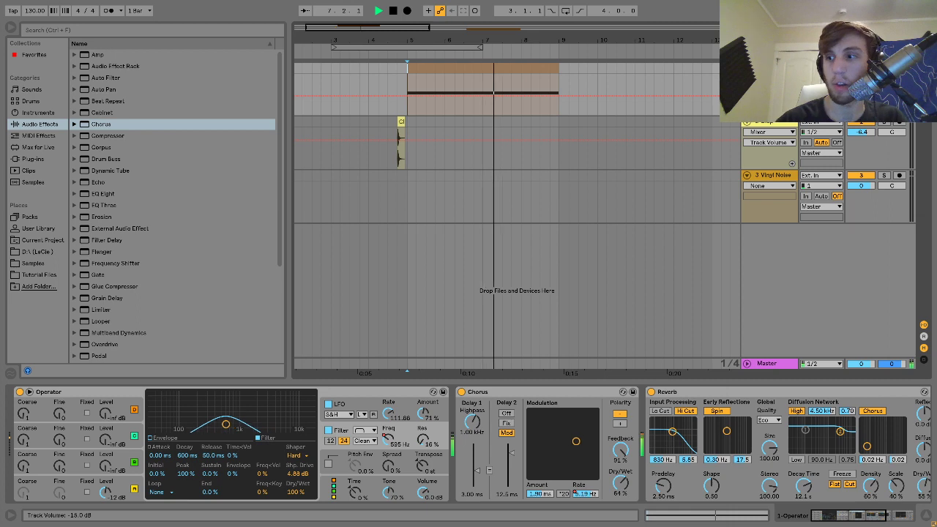
pyautogui.click(396, 82)
pyautogui.press('space')
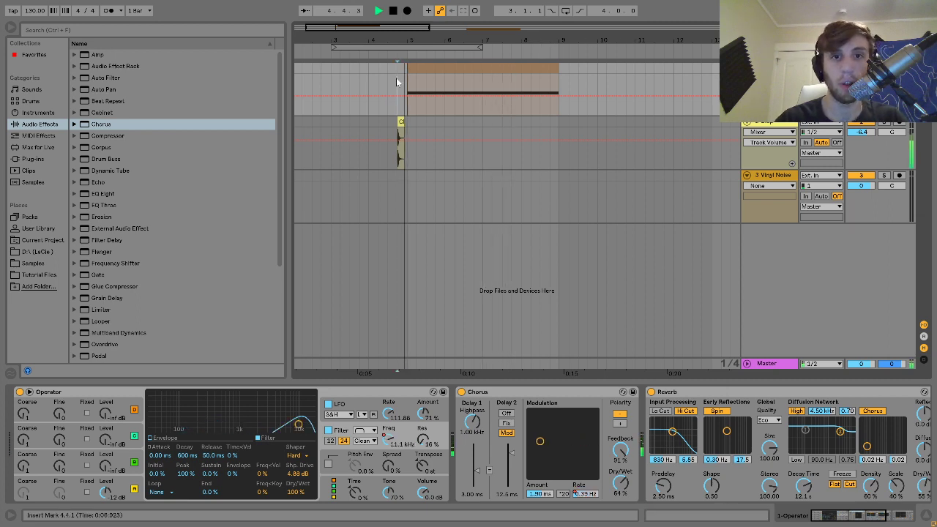
# - Add an Auto Filter after the clap's Drum Buss as a highpass at 191 Hz with 12 % resonance
pyautogui.click(769, 124)
pyautogui.press('space')
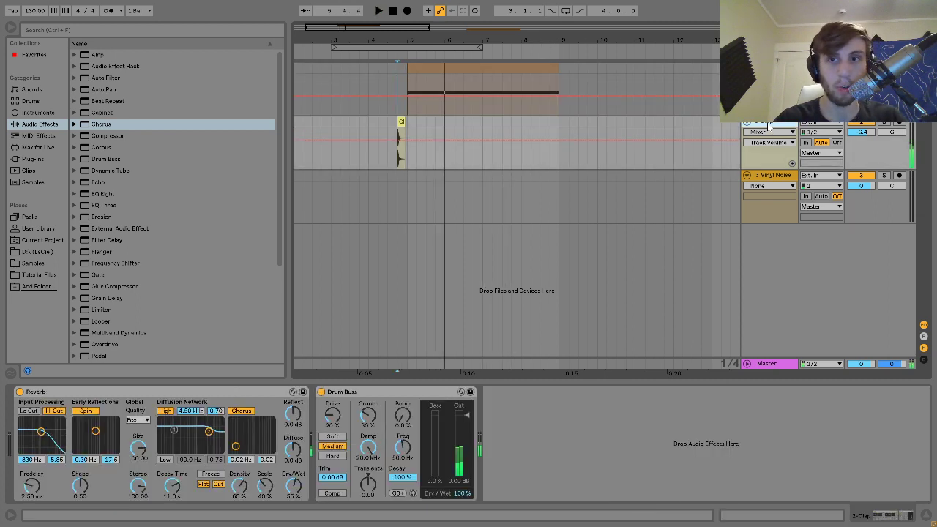
pyautogui.doubleClick(117, 79)
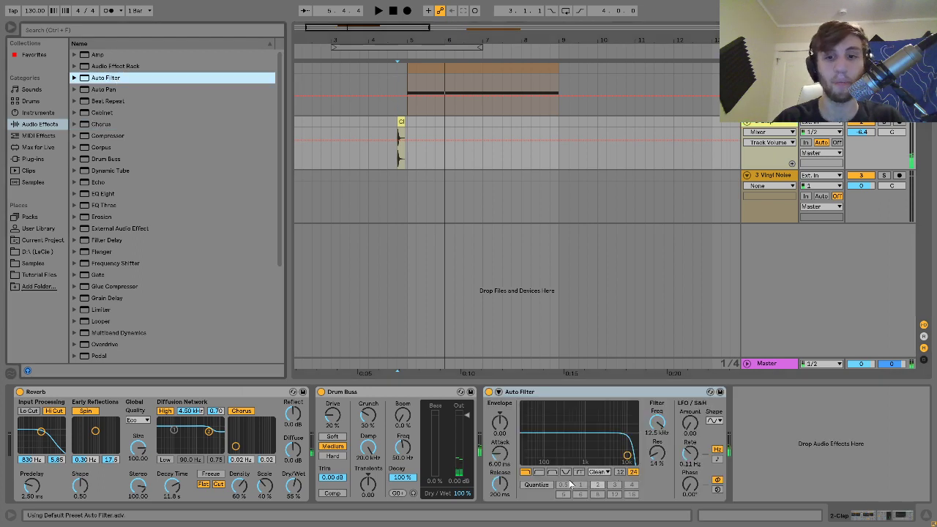
pyautogui.click(539, 472)
pyautogui.moveTo(554, 454); pyautogui.dragTo(558, 459)
pyautogui.press('space')
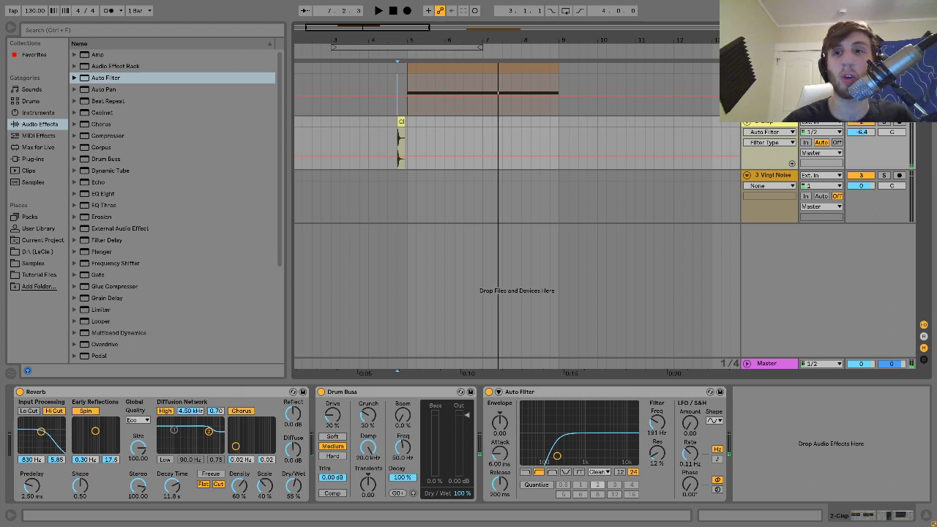
# - Audition the high-passed clap with the noise sweep from 4.4.1
pyautogui.click(770, 68)
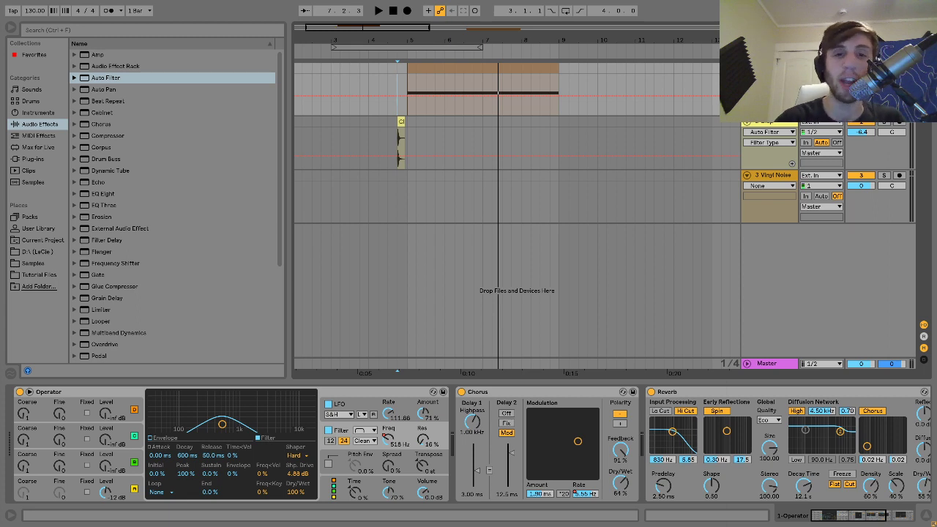
pyautogui.click(391, 134)
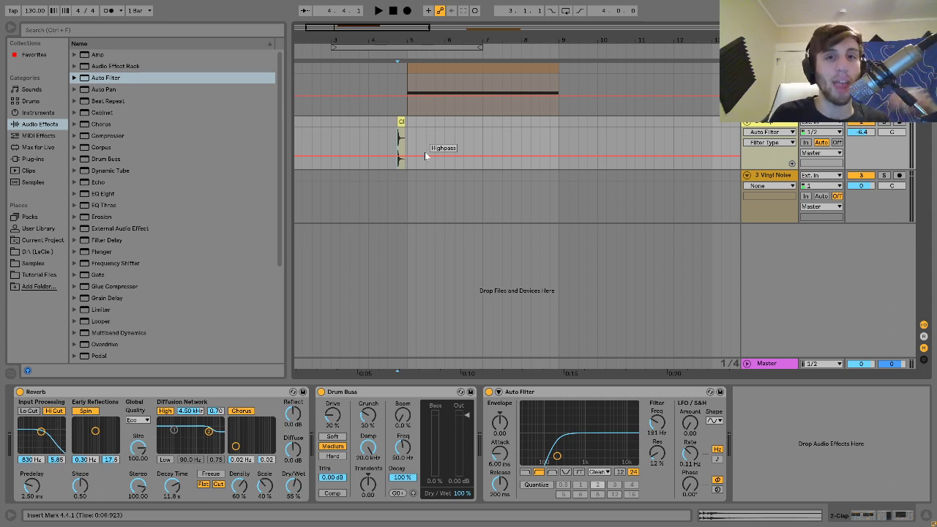
pyautogui.press('space')
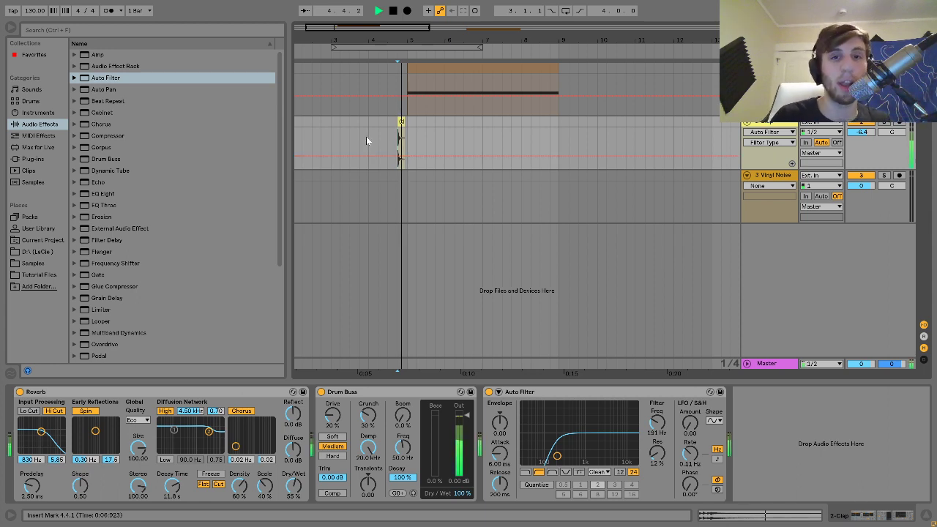
pyautogui.press('space')
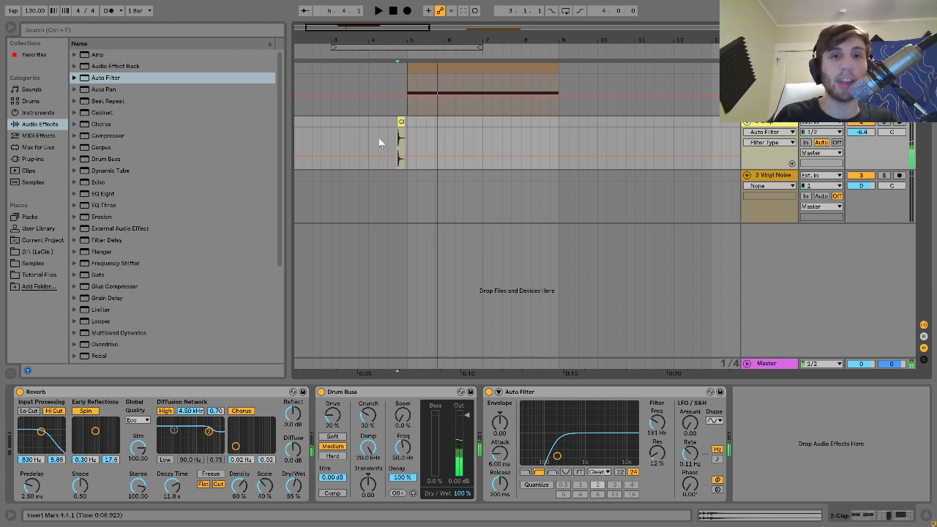
# - Audition the lead-in to the clap and noise sweep from bar 4
pyautogui.click(369, 141)
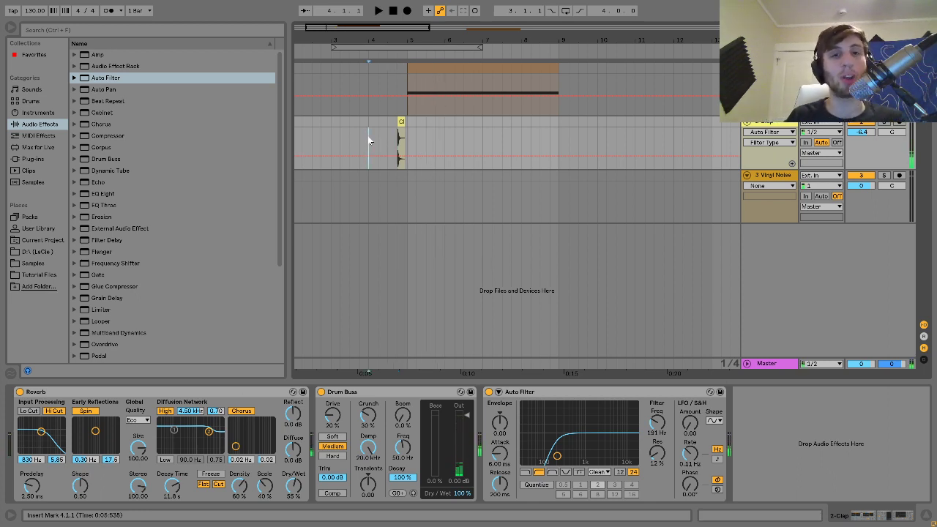
pyautogui.press('space')
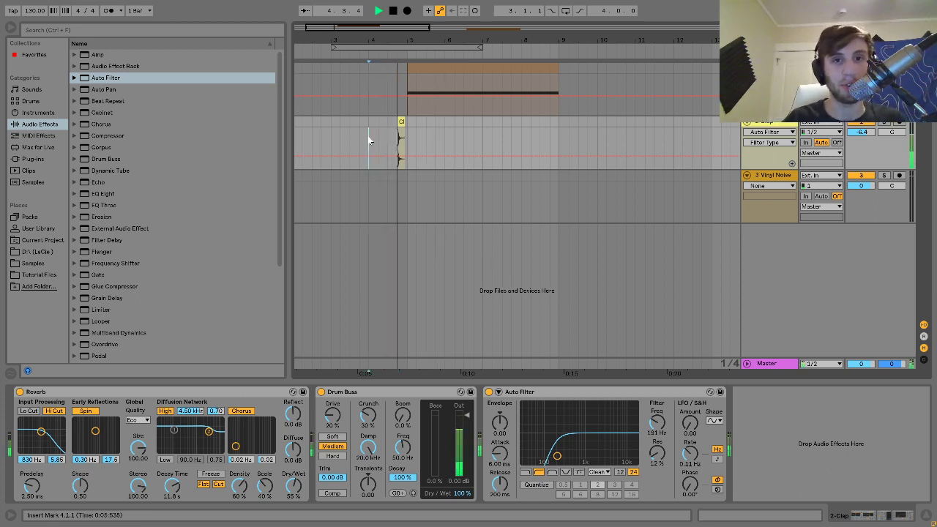
pyautogui.press('space')
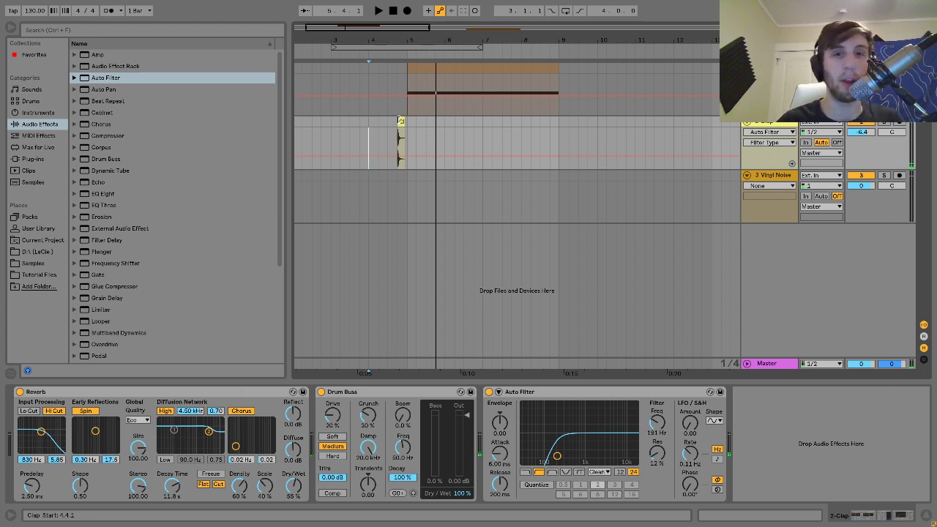
pyautogui.press('space')
pyautogui.moveTo(412, 40); pyautogui.dragTo(360, 15)
pyautogui.press('space')
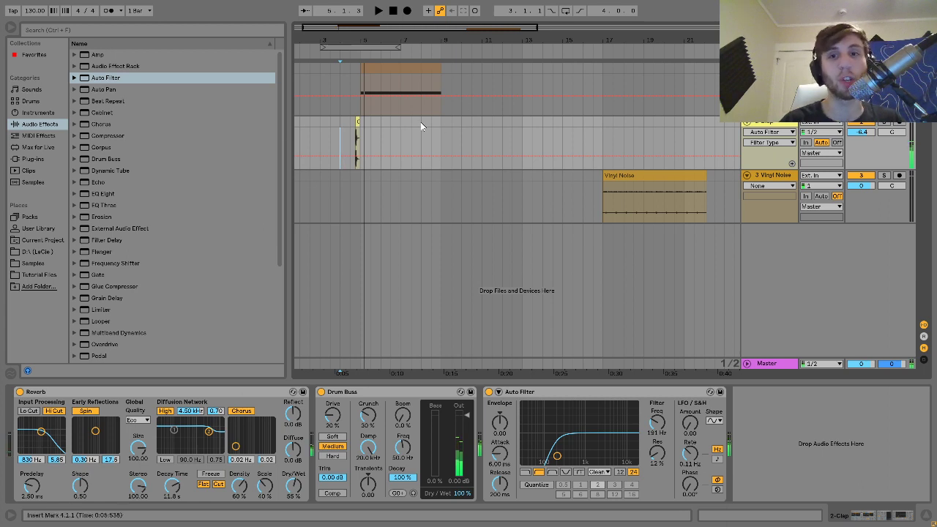
# - Audition the Vinyl Noise clip from bar 17
pyautogui.click(664, 176)
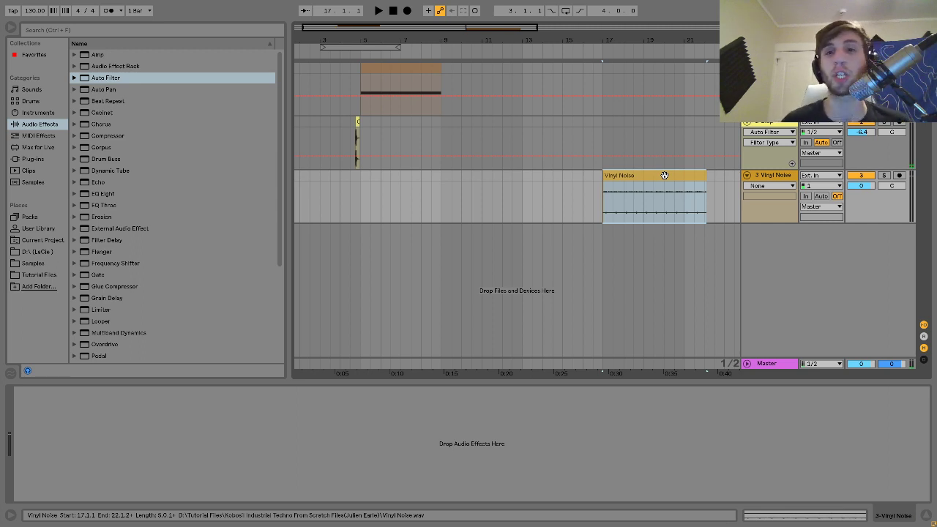
pyautogui.hscroll(5, 659, 180)
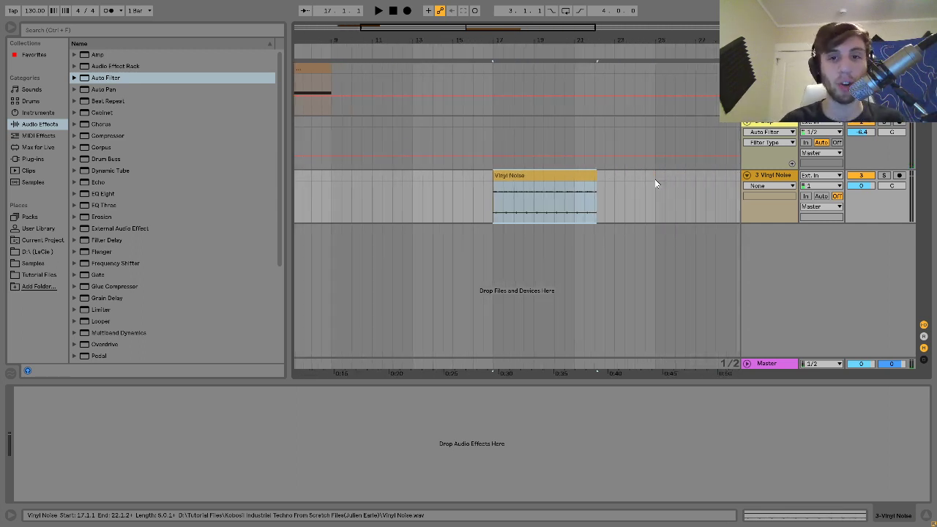
pyautogui.press('space')
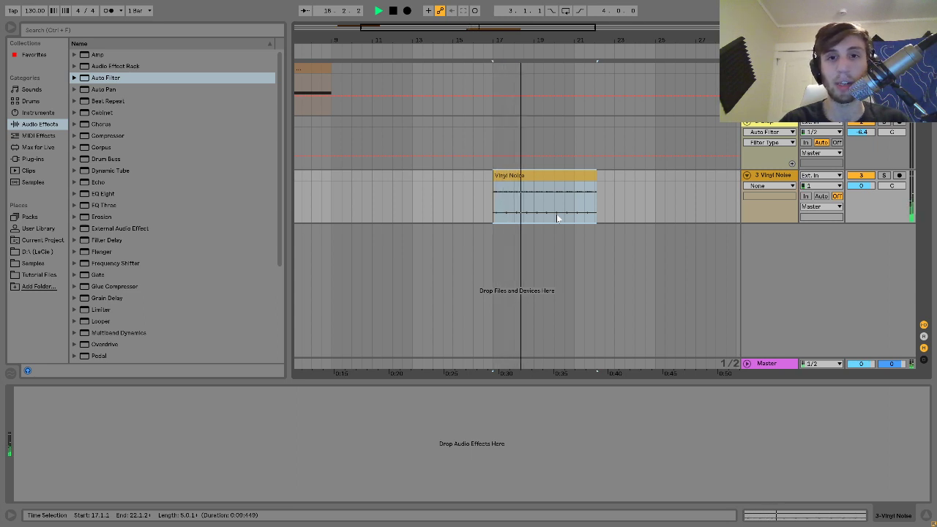
pyautogui.press('space')
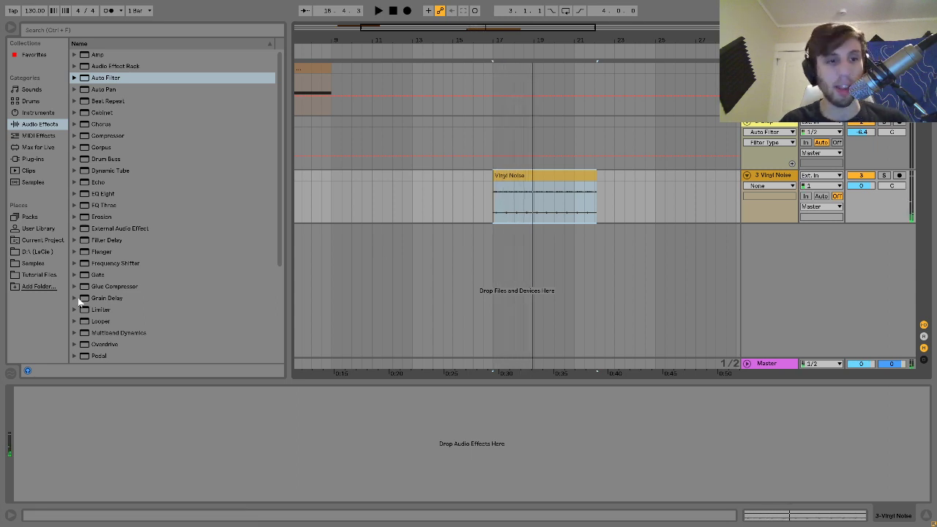
# - Preview samples FX 11 to FX 15 in the Techno Fx Vol. 1 folder of Tutorial Files
pyautogui.click(43, 276)
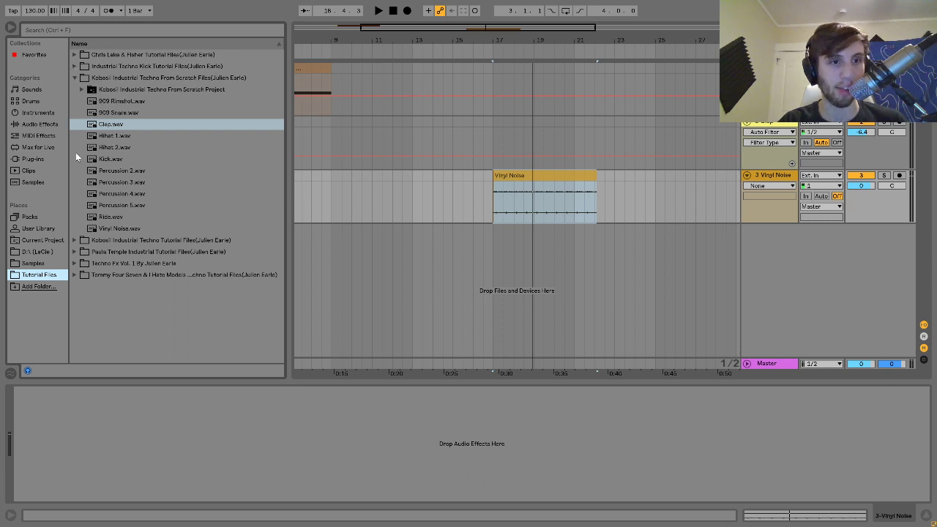
pyautogui.click(74, 263)
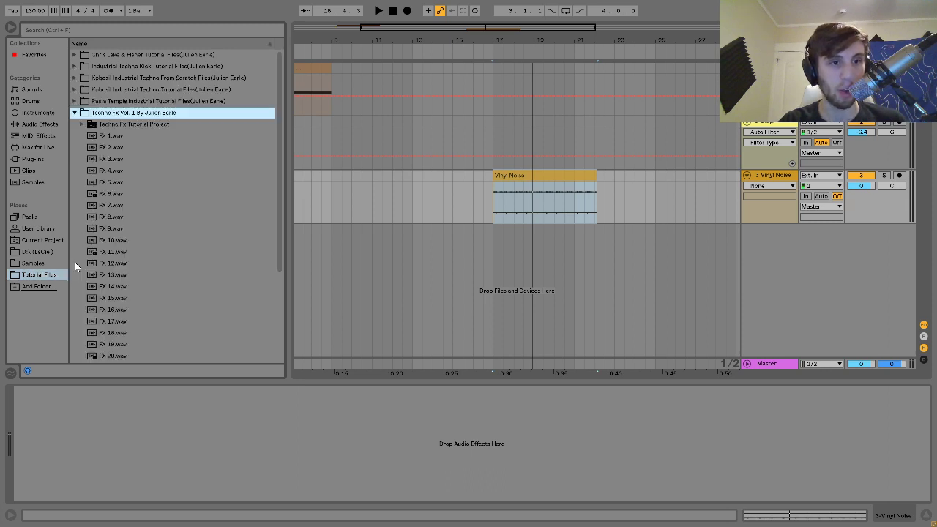
pyautogui.click(118, 276)
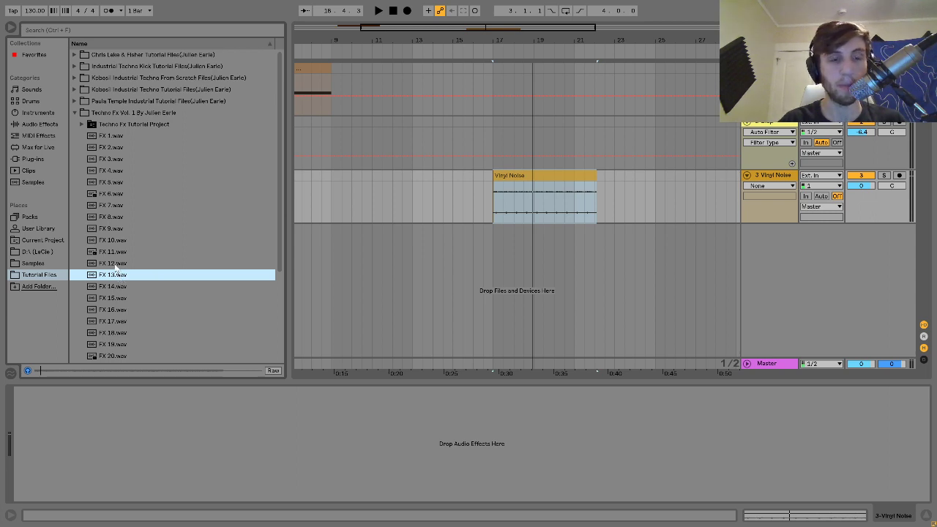
pyautogui.press('Up')
pyautogui.press('Up')
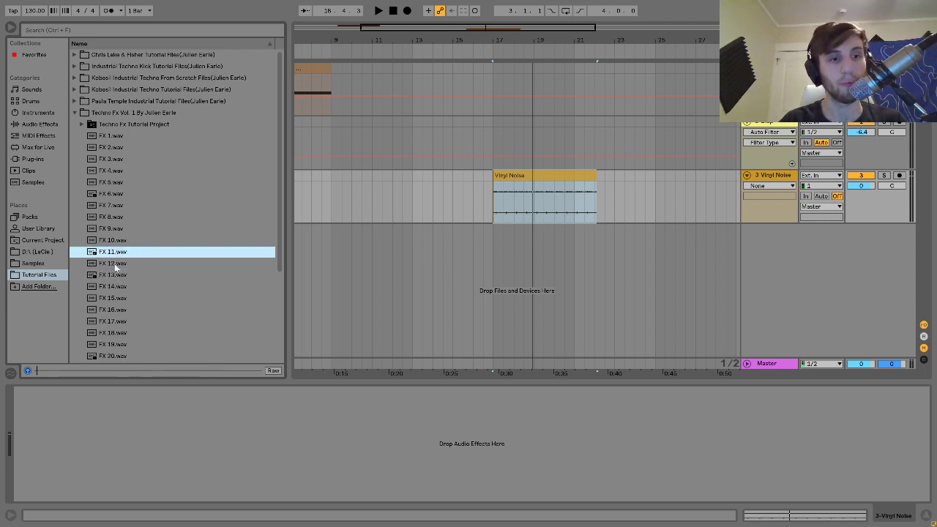
pyautogui.press('Down')
pyautogui.press('Down')
pyautogui.press('Down')
pyautogui.press('Down')
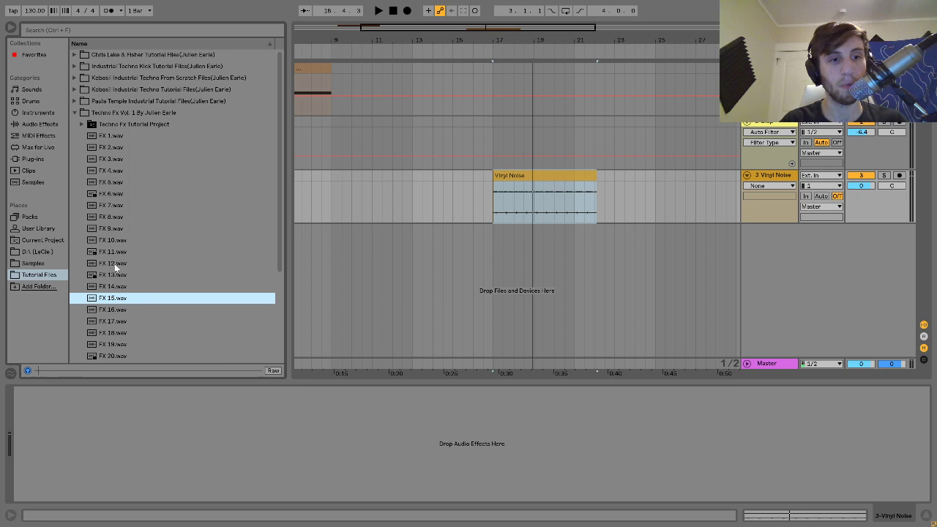
pyautogui.press('Up')
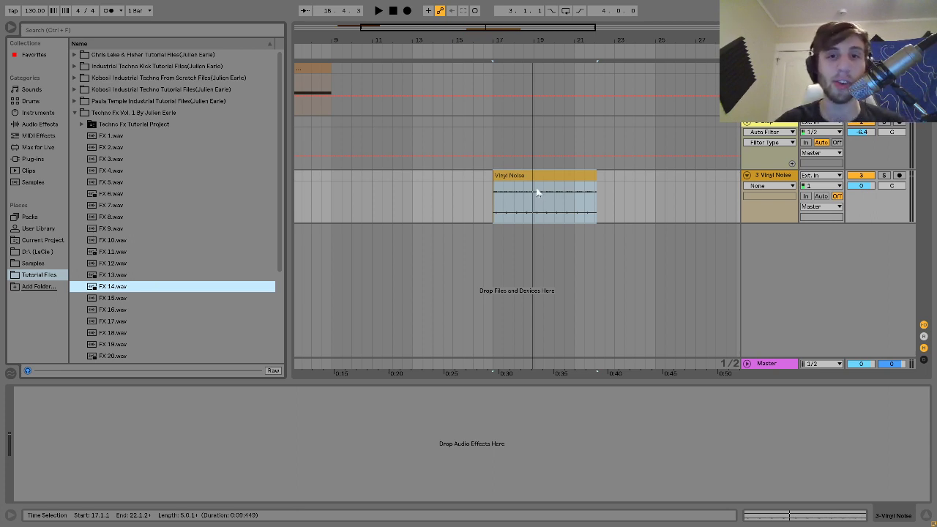
# - Move the Vinyl Noise clip to bar 1, trim it to four bars and duplicate it so it runs up to bar 9
pyautogui.hscroll(-4, 536, 186)
pyautogui.moveTo(666, 181); pyautogui.dragTo(340, 178)
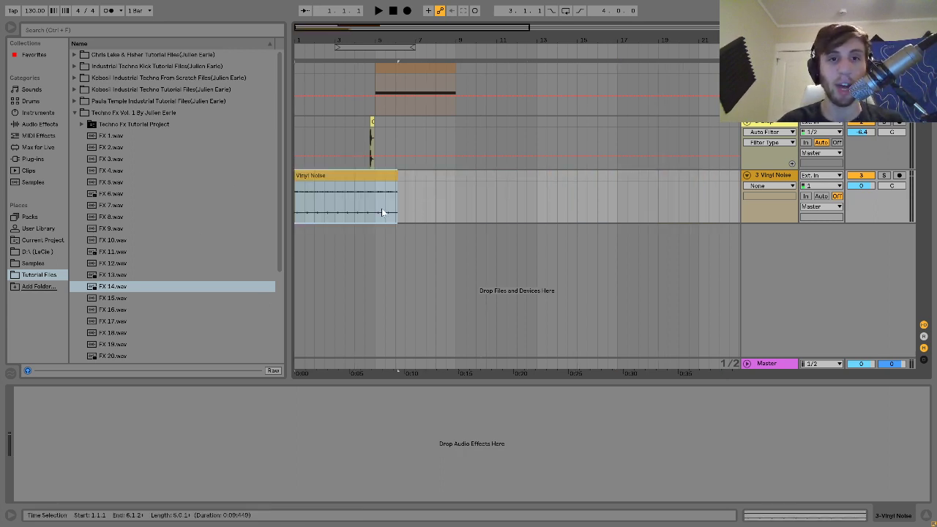
pyautogui.hotkey('ctrl', 'd')
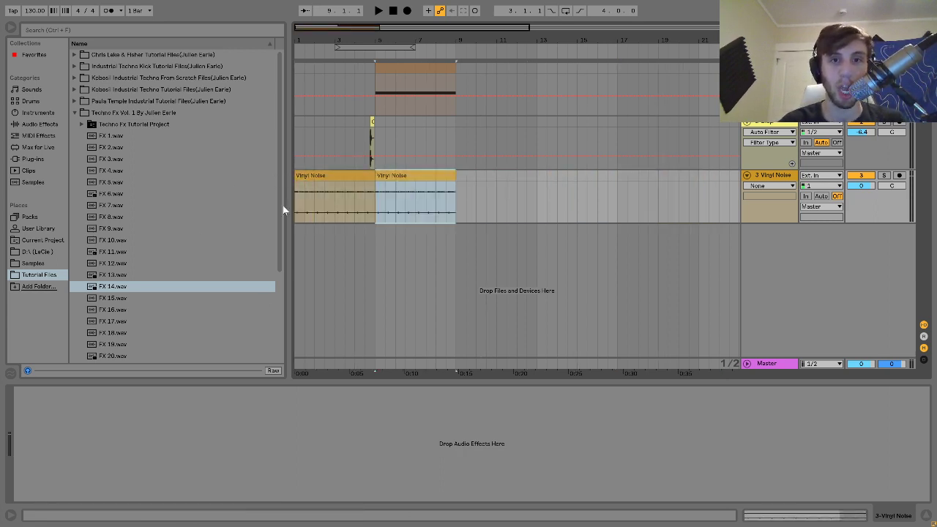
pyautogui.click(342, 176)
# - Lower the Vinyl Noise track's volume to -5.1 dB while auditioning all the layers from bar 3
pyautogui.click(336, 195)
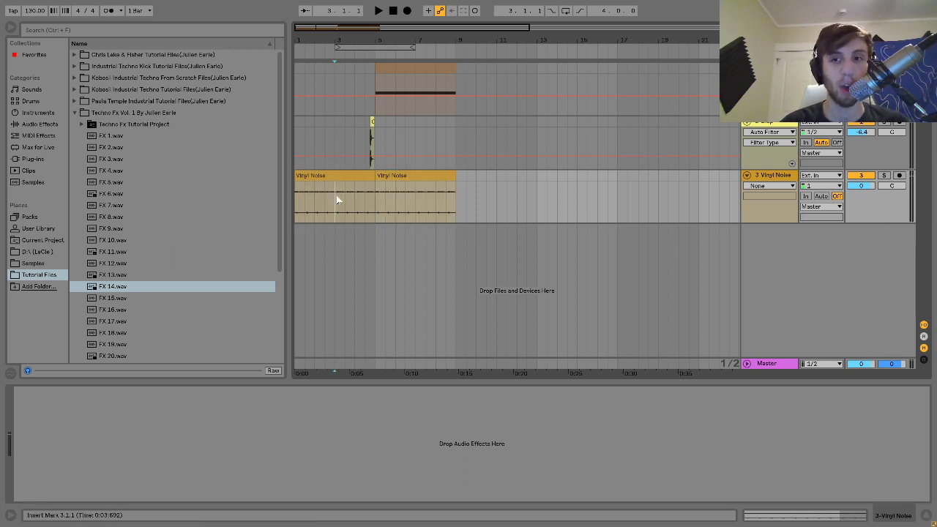
pyautogui.press('space')
pyautogui.moveTo(862, 185); pyautogui.dragTo(865, 188)
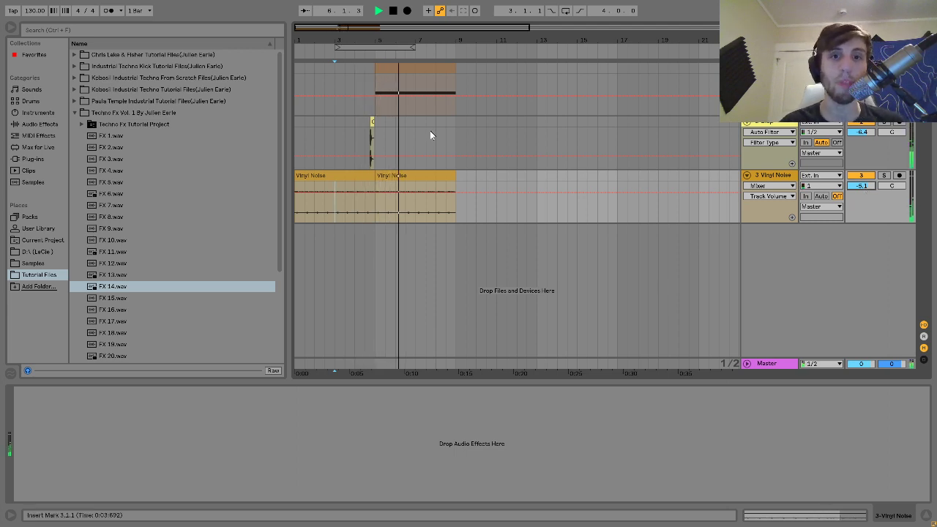
pyautogui.press('space')
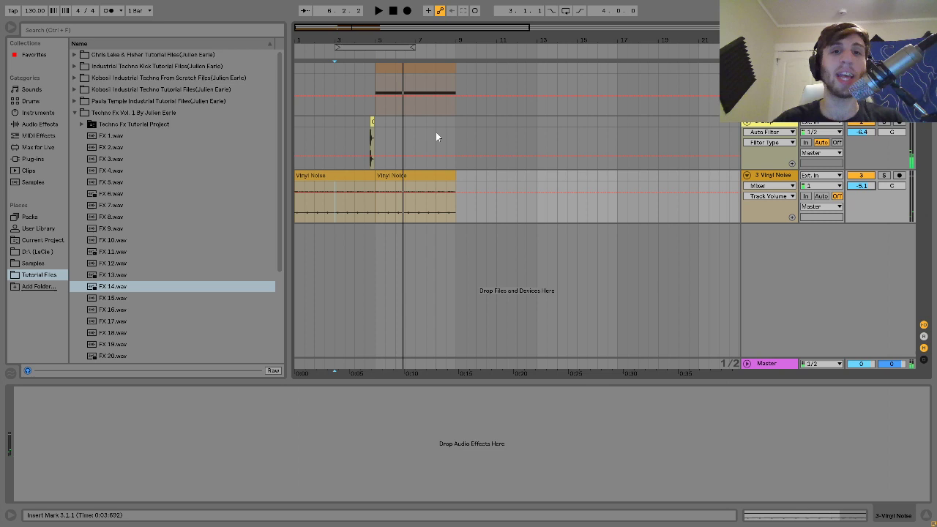
# - Audition the arrangement briefly from the start of the first Vinyl Noise clip at bar 1
pyautogui.click(417, 176)
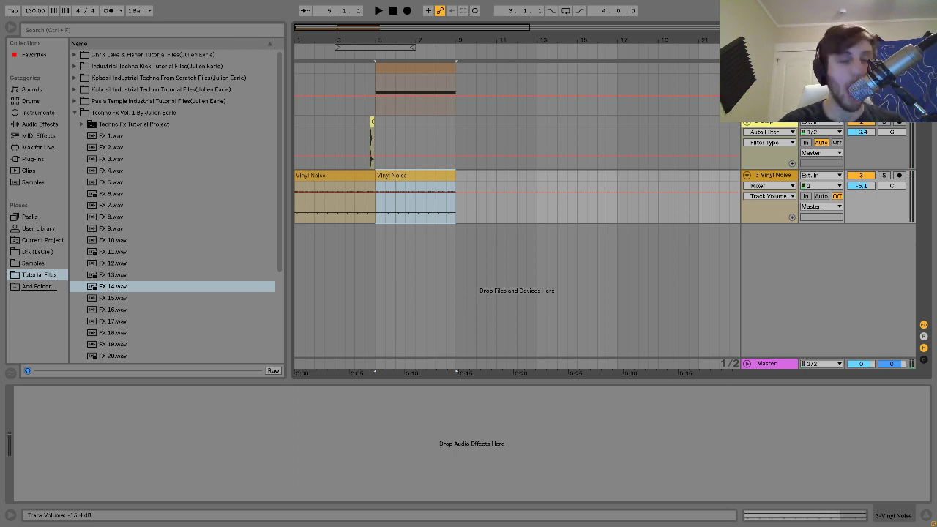
pyautogui.click(360, 176)
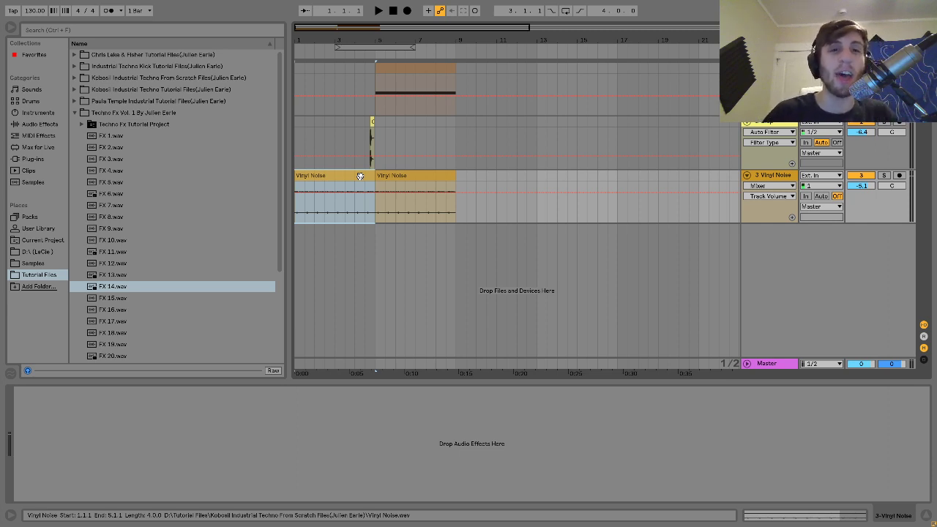
pyautogui.press('space')
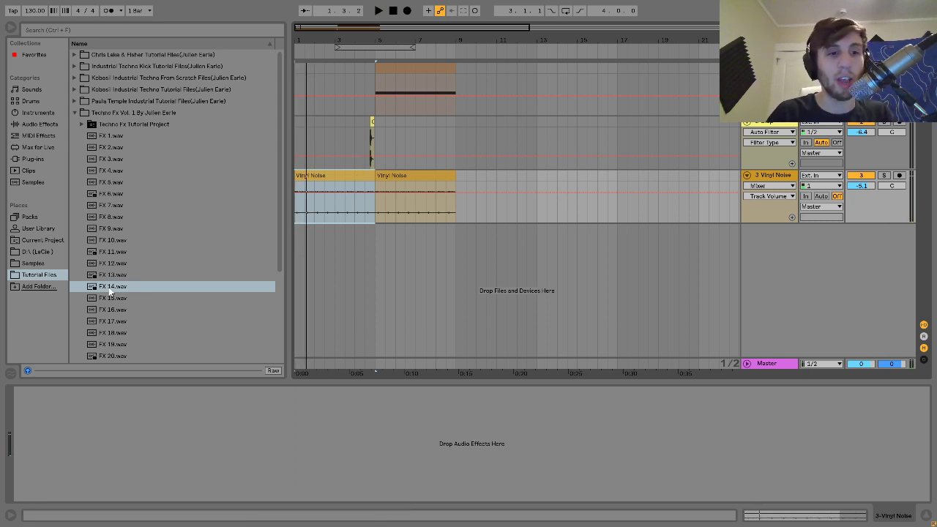
# - Place the FX 14 sample on a new track at bar 1, lower that track's volume to -24.0 dB and audition it
pyautogui.moveTo(108, 287); pyautogui.dragTo(298, 230)
pyautogui.moveTo(862, 242)
pyautogui.mouseDown()
pyautogui.moveTo(861, 268)
pyautogui.moveTo(857, 246)
pyautogui.mouseUp()
pyautogui.press('space')
pyautogui.scroll(-1, 856, 245)
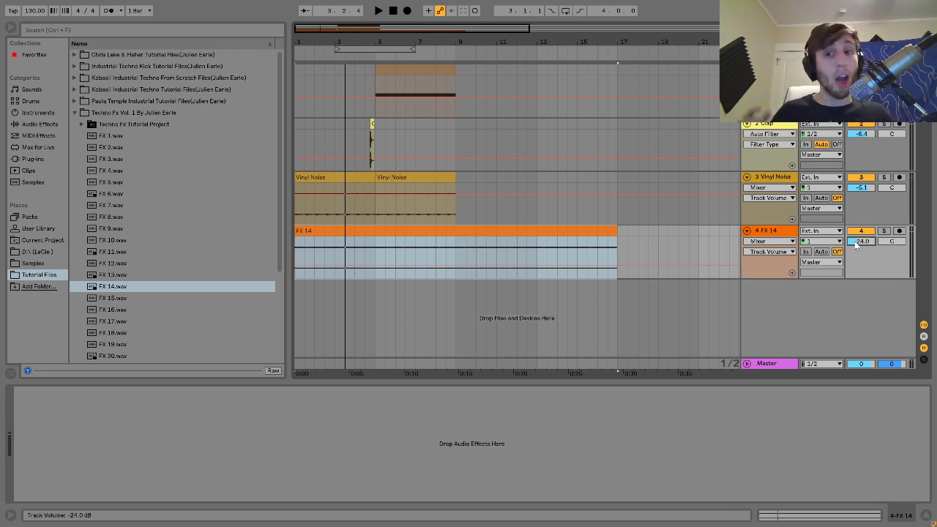
pyautogui.scroll(-4, 199, 246)
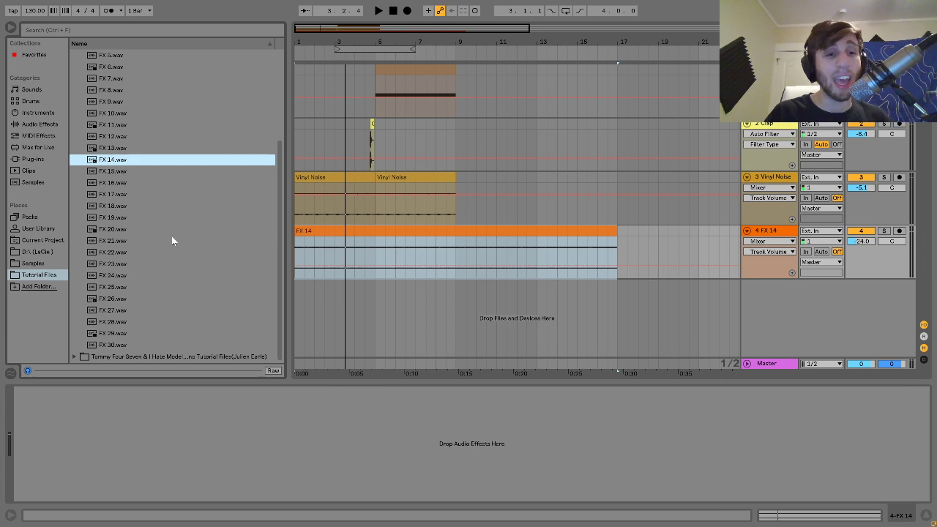
pyautogui.scroll(4, 171, 242)
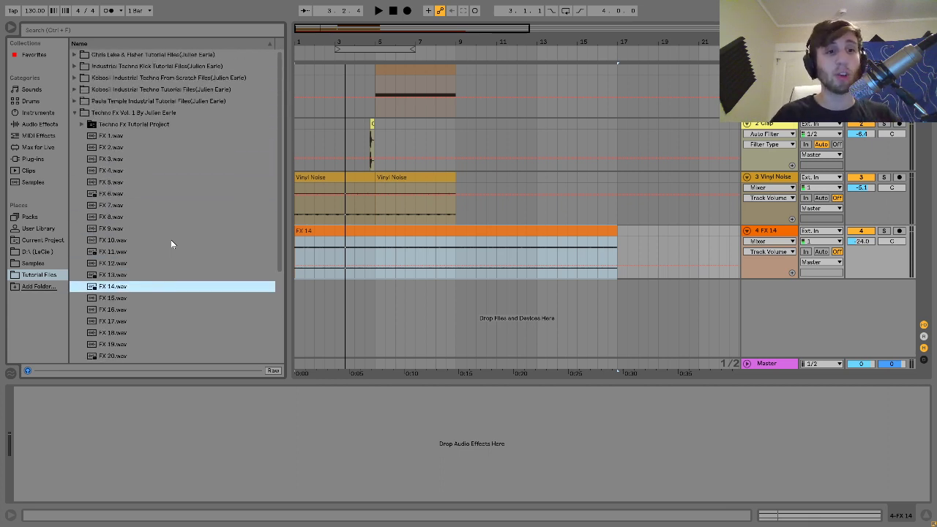
pyautogui.scroll(-5, 171, 244)
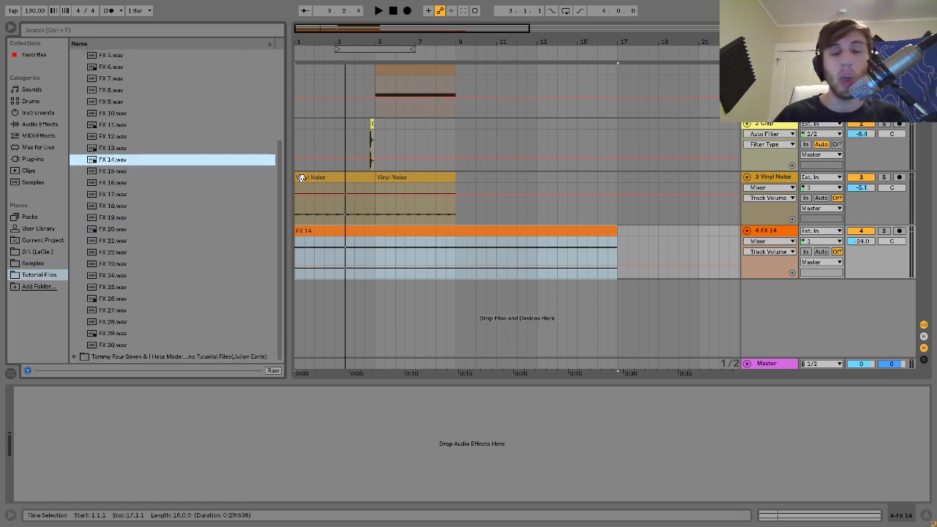
pyautogui.click(364, 129)
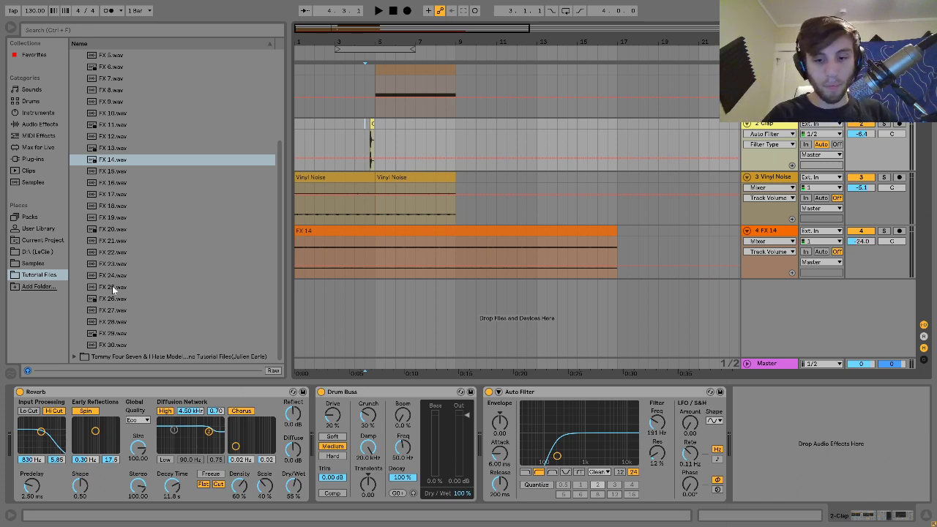
# - Leave the full-screen view and switch to the OBS window
pyautogui.press('F11')
pyautogui.click(496, 516)
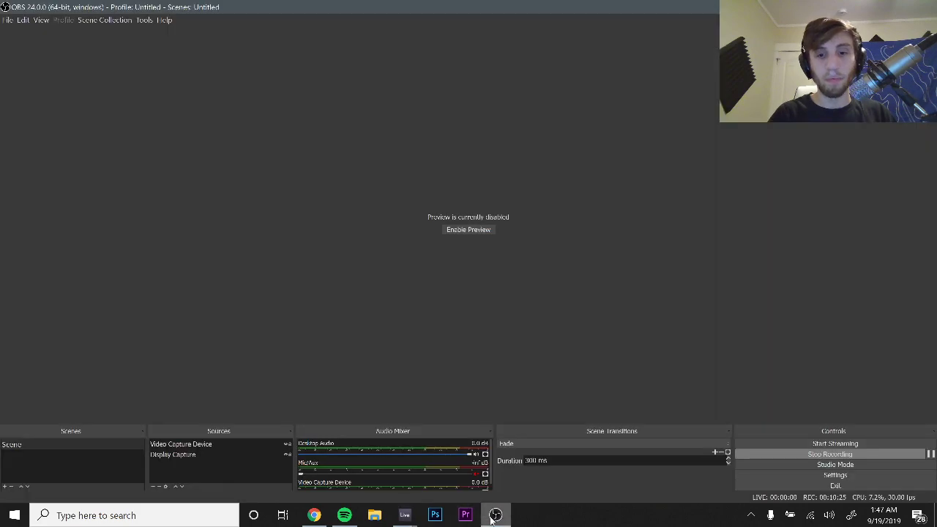